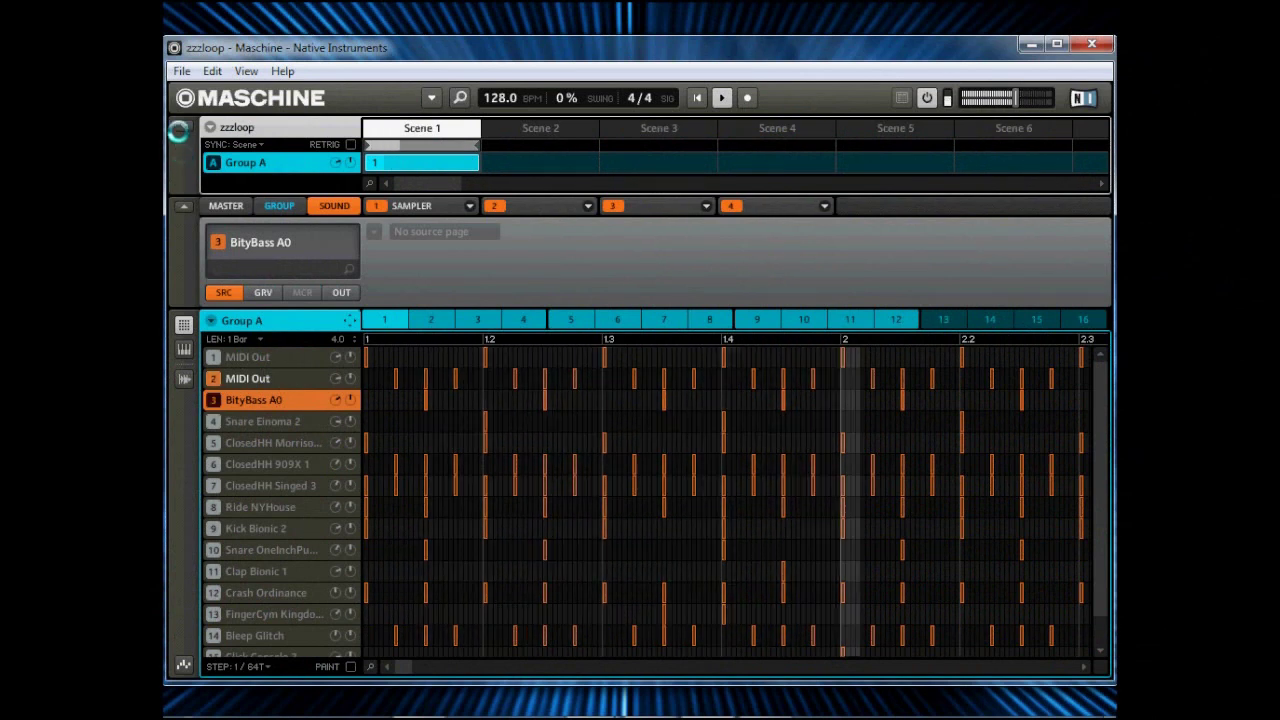
Step: Set the zzzloop Maschine project to sync to external MIDI clock
left_click(182, 71)
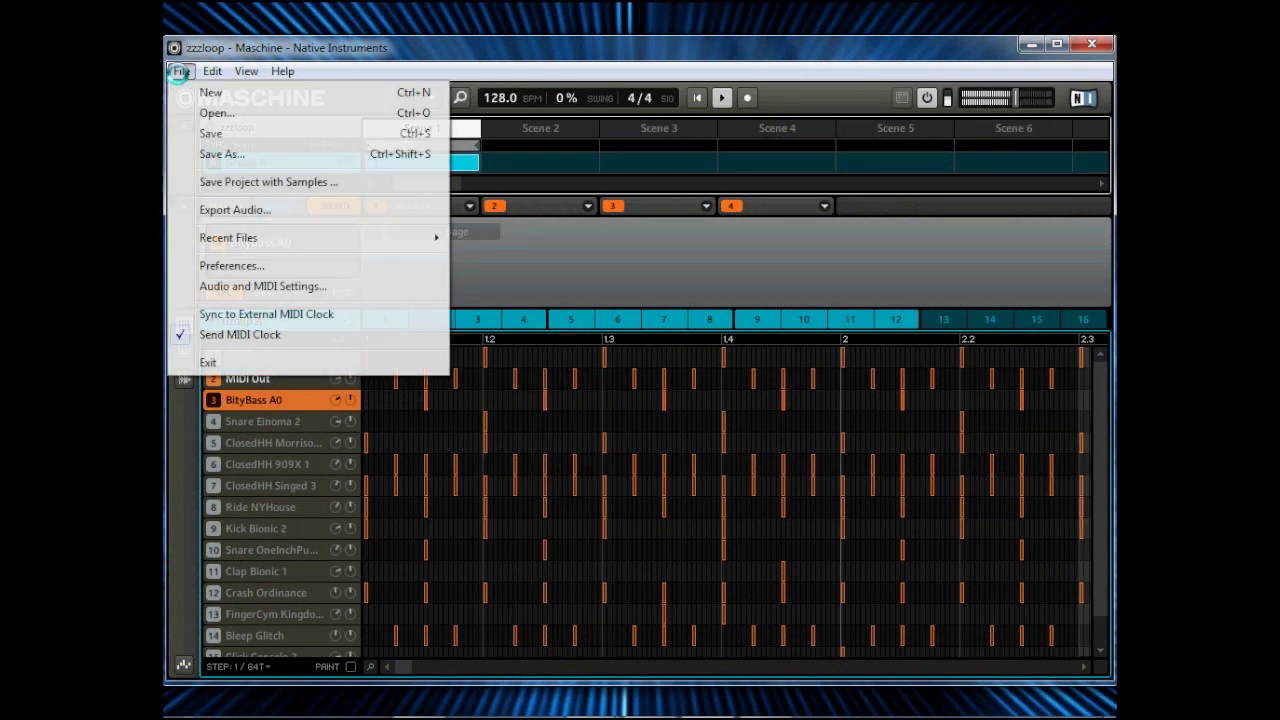
left_click(414, 306)
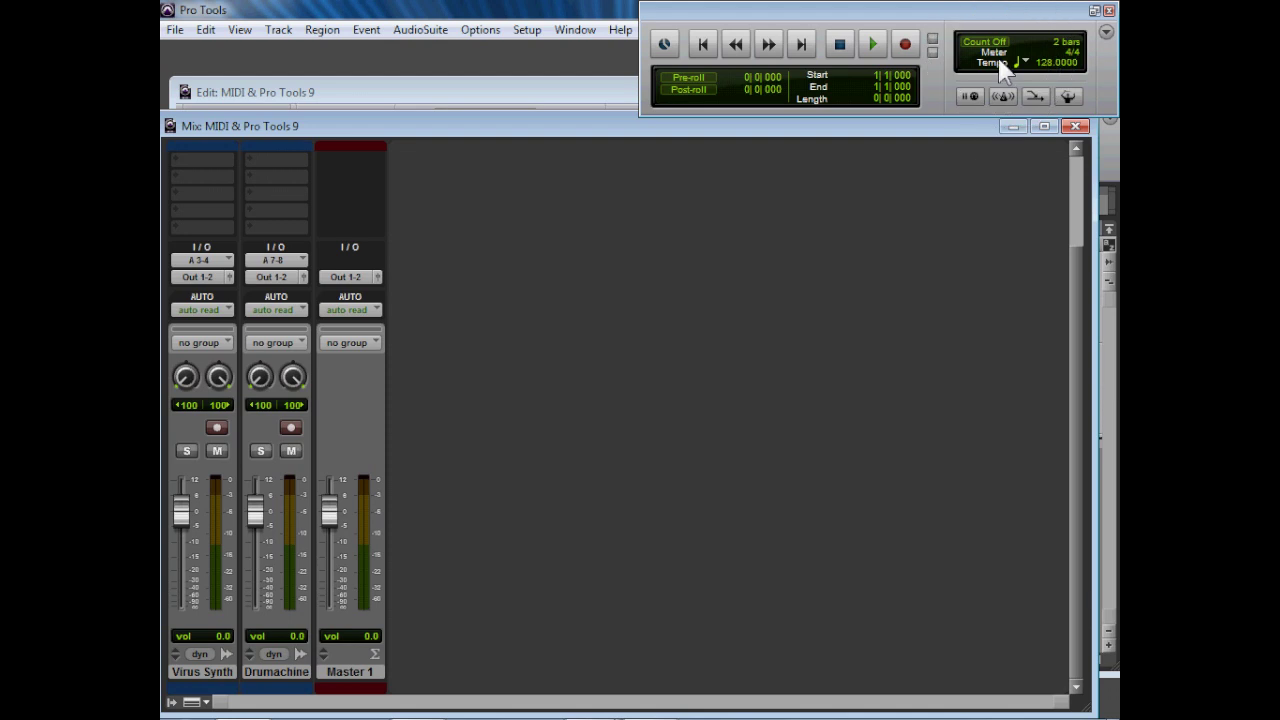
Step: Bring the Edit window with the Virus Synth and Drumachine tracks in front of the Mix window
left_click(238, 95)
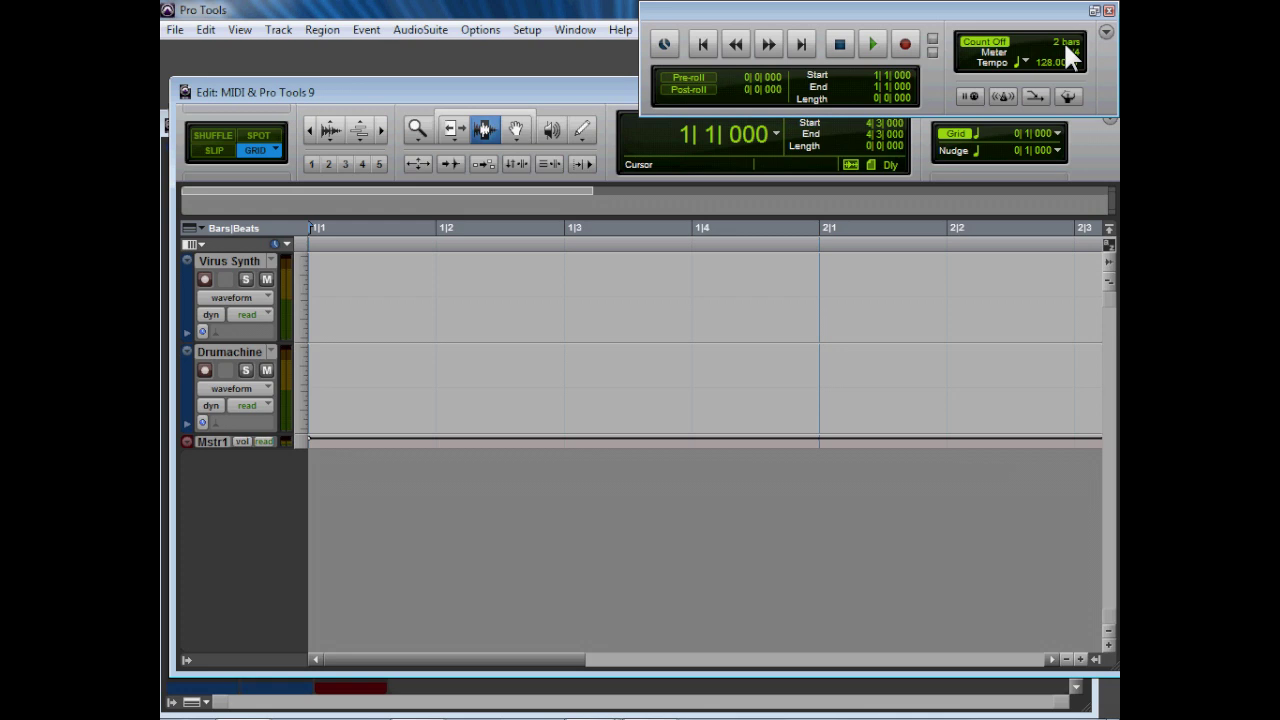
Step: Make MIDI controller #1 a HUI receiving from nanoKONTROL2 SLIDER/KNOB and sending to nanoKONTROL2 CTRL
left_click(527, 30)
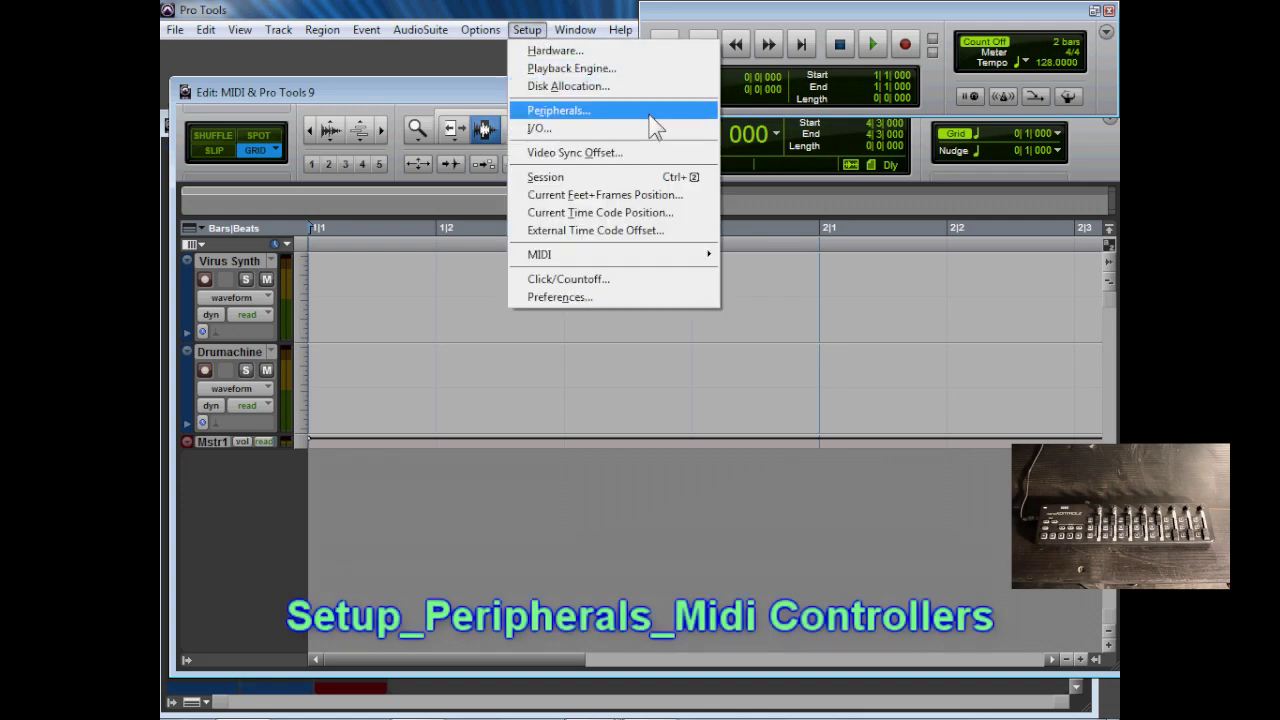
left_click(640, 110)
left_click(537, 116)
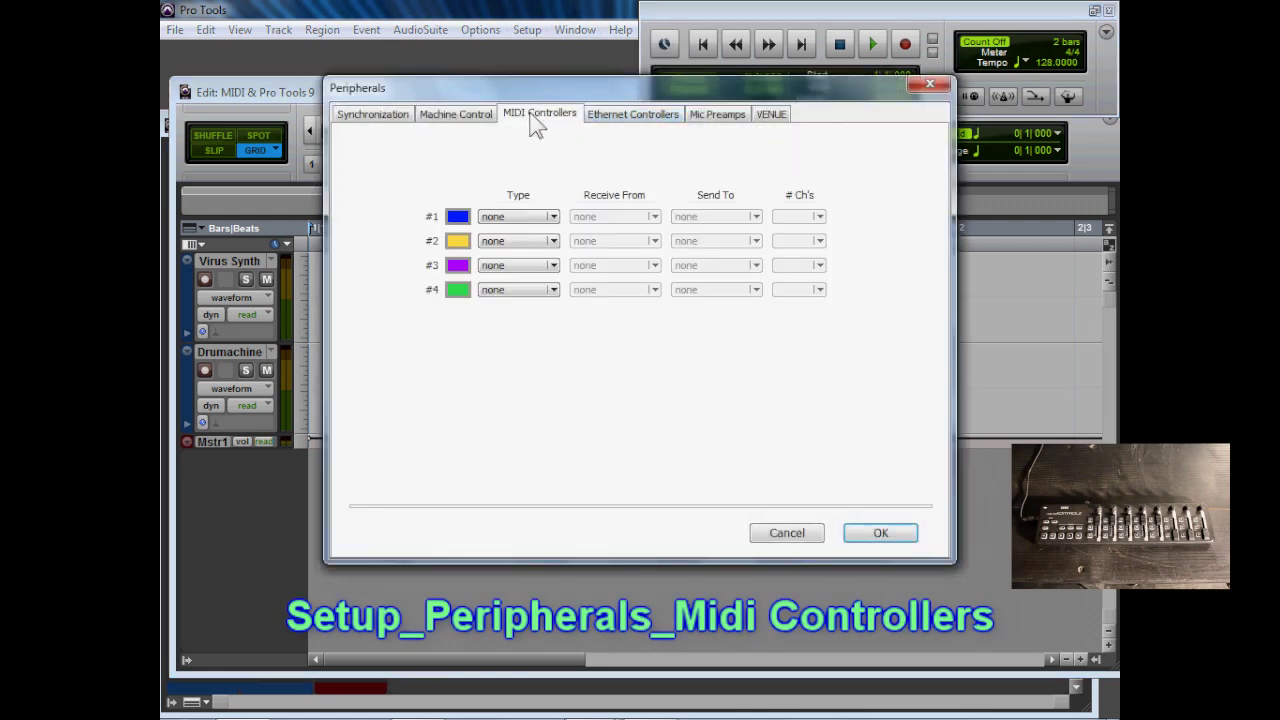
left_click(525, 217)
left_click(548, 257)
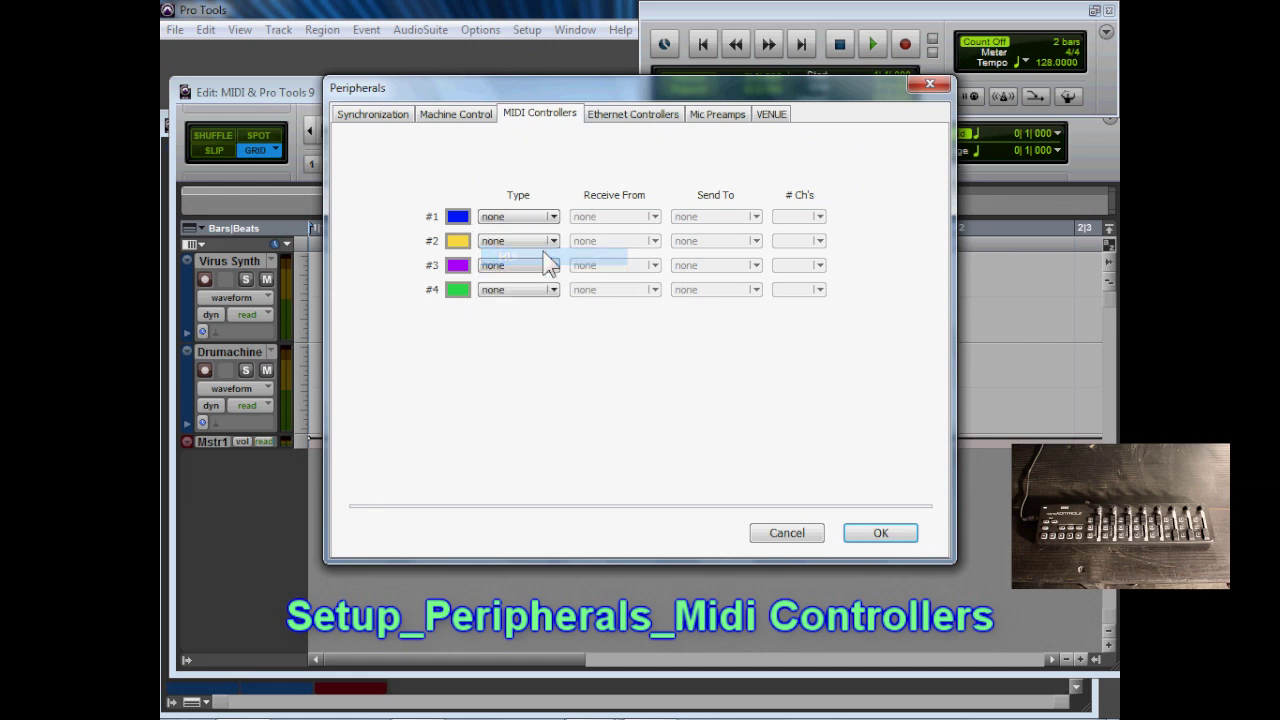
left_click(617, 218)
mouse_move(630, 250)
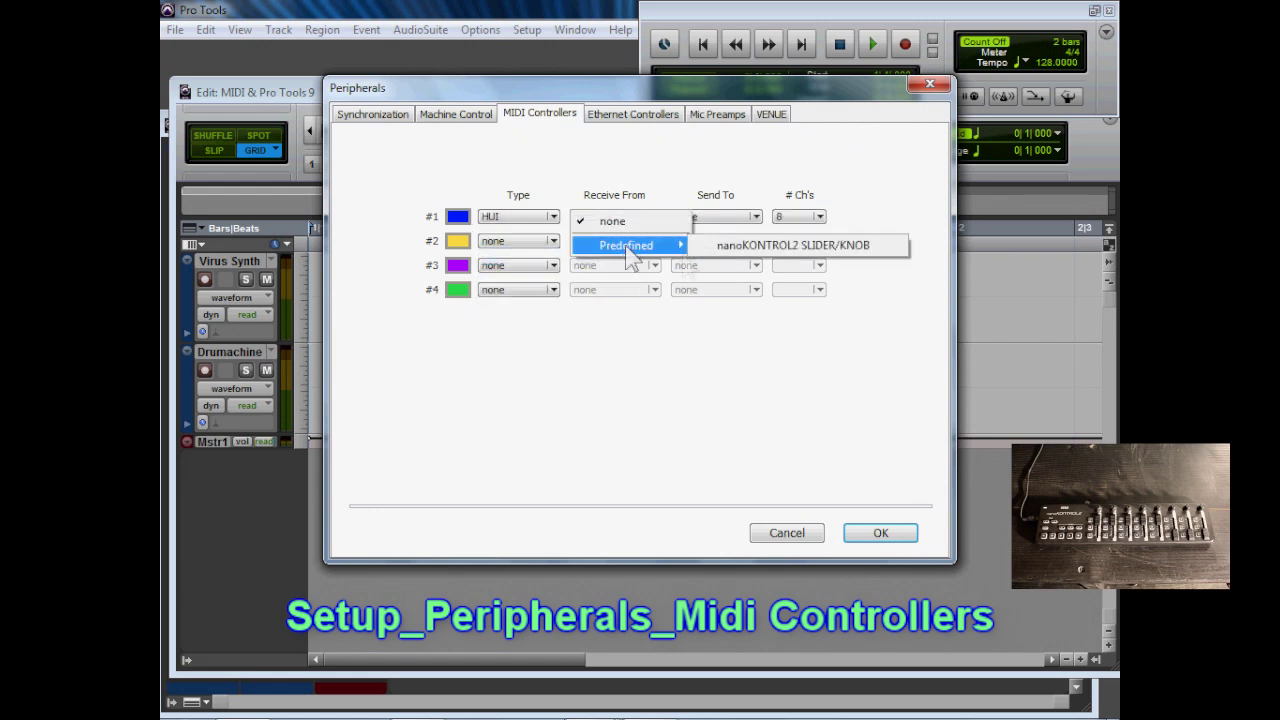
left_click(760, 248)
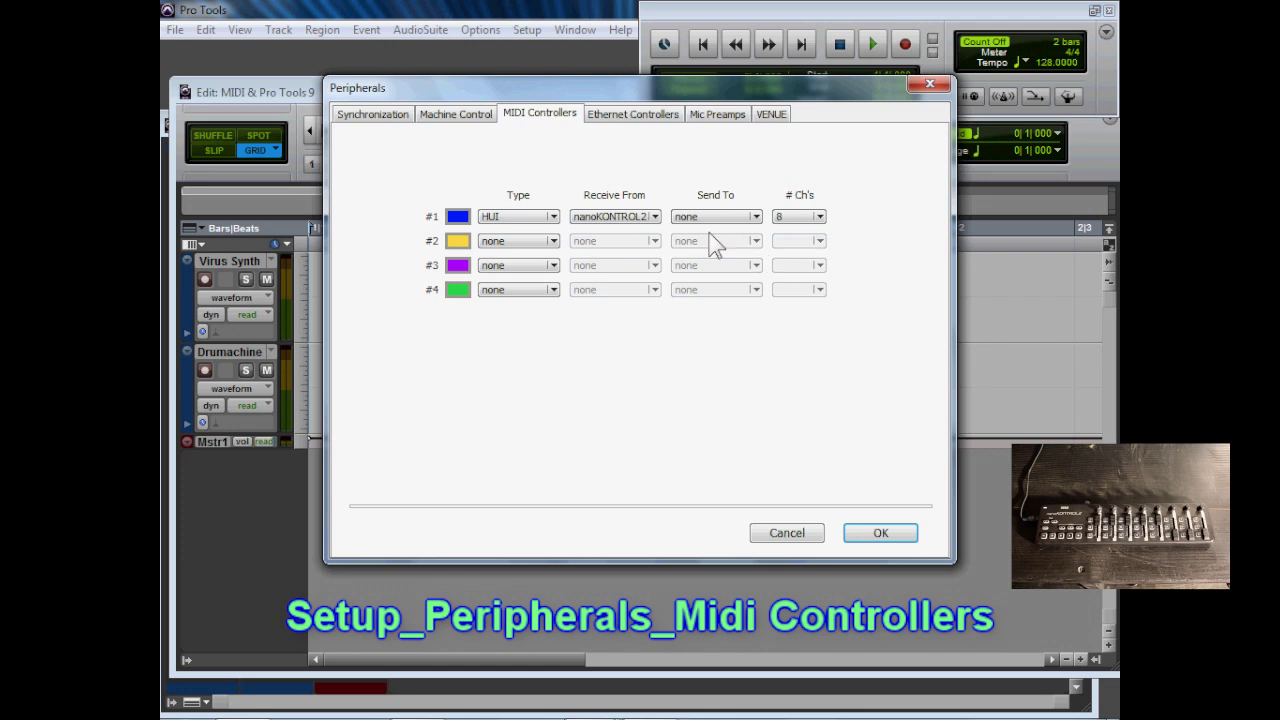
left_click(709, 222)
mouse_move(737, 246)
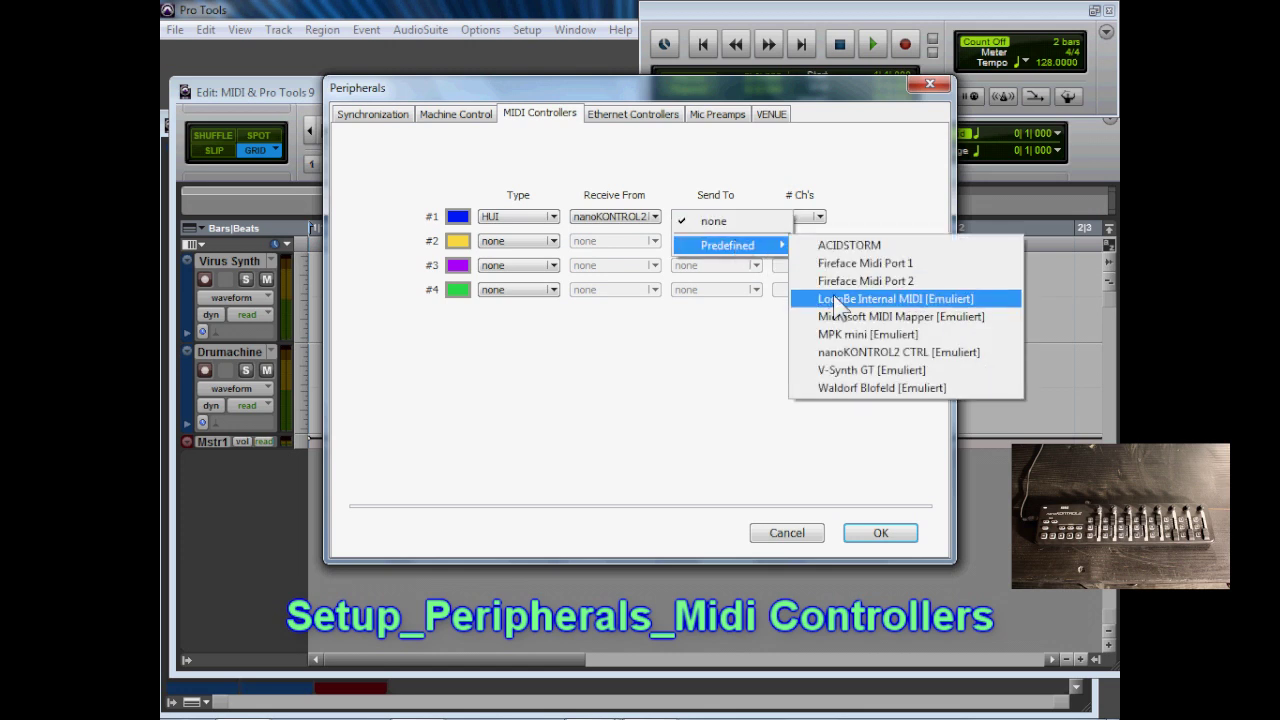
left_click(853, 353)
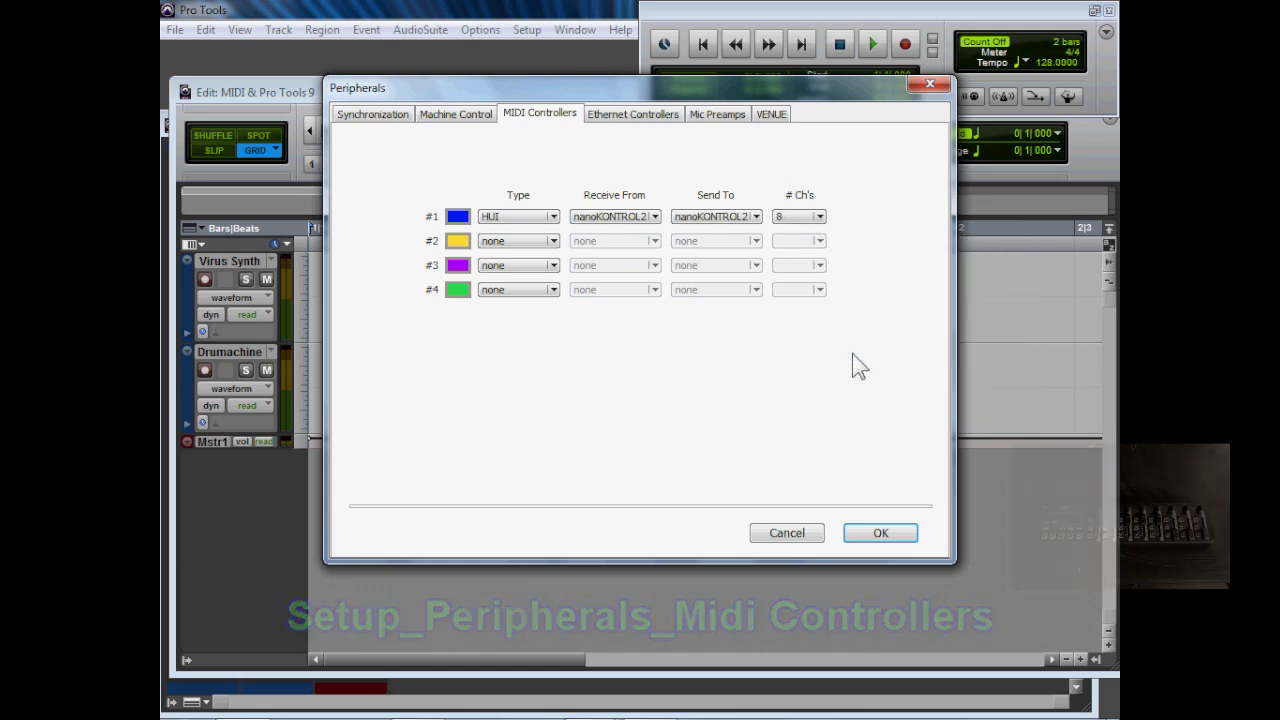
left_click(895, 535)
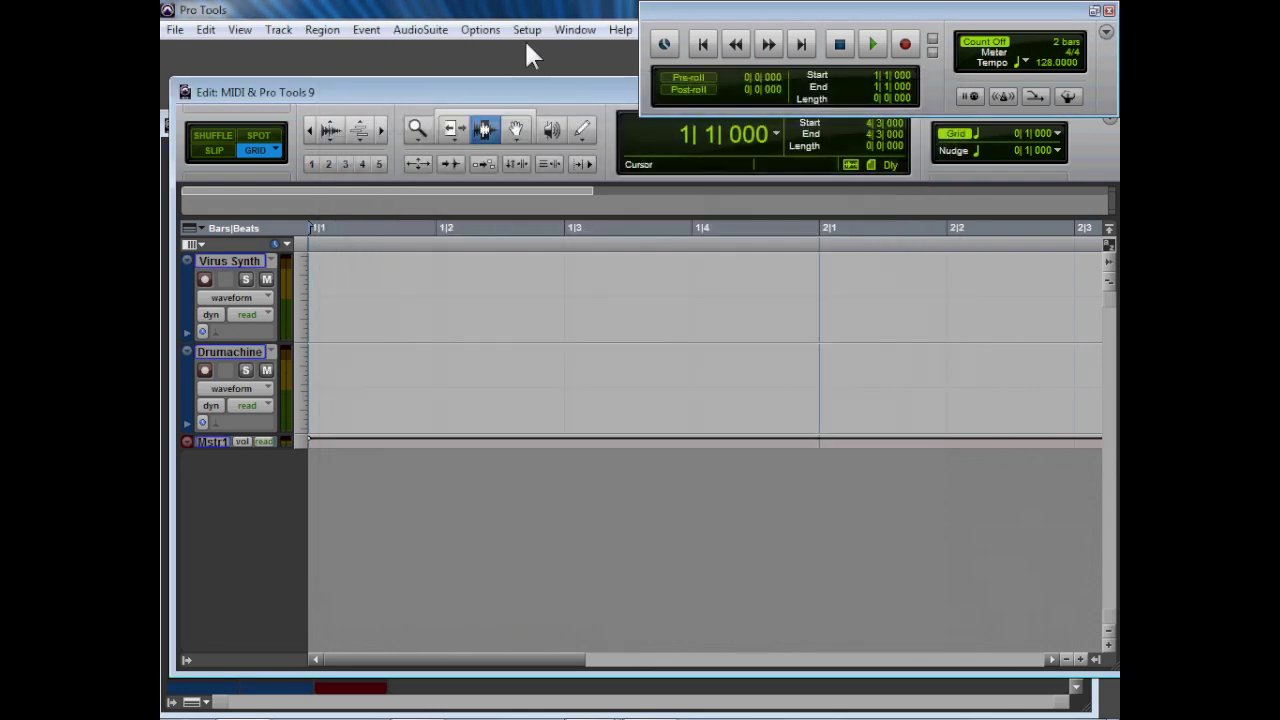
Step: Enable nanoKONTROL2 SLIDER/KNOB and V-Synth GT as MIDI input devices
left_click(527, 30)
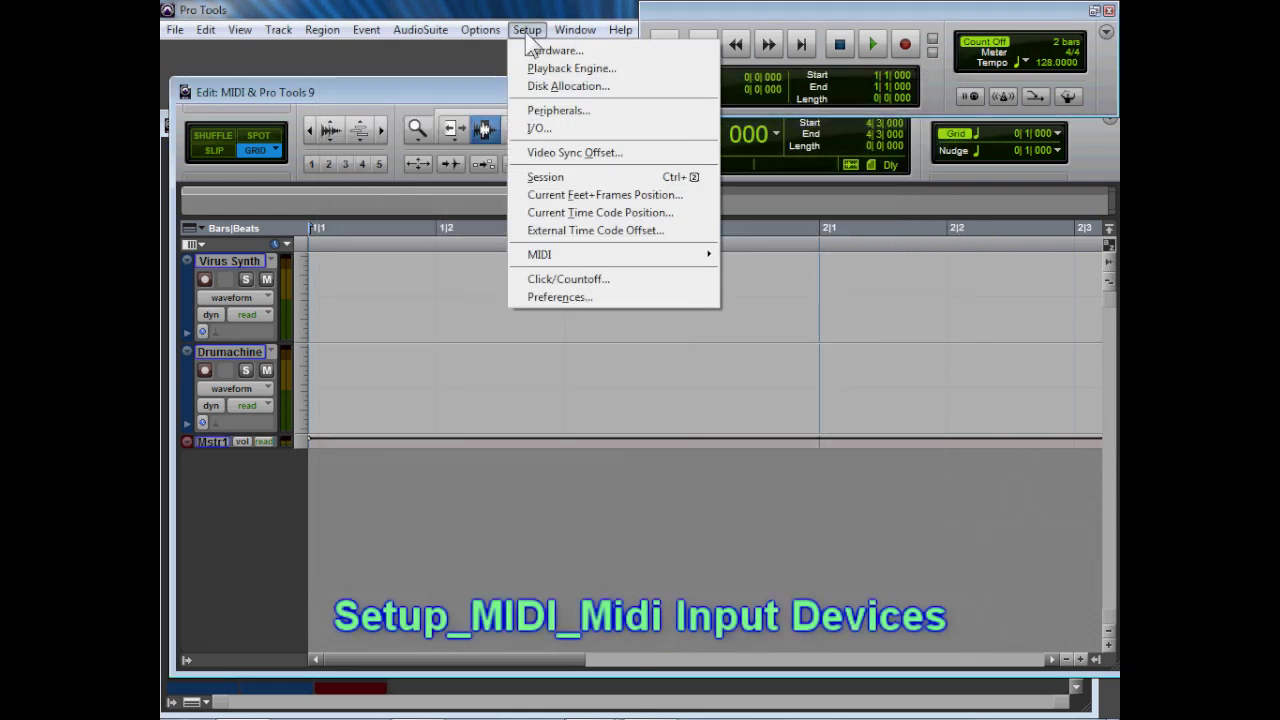
mouse_move(676, 256)
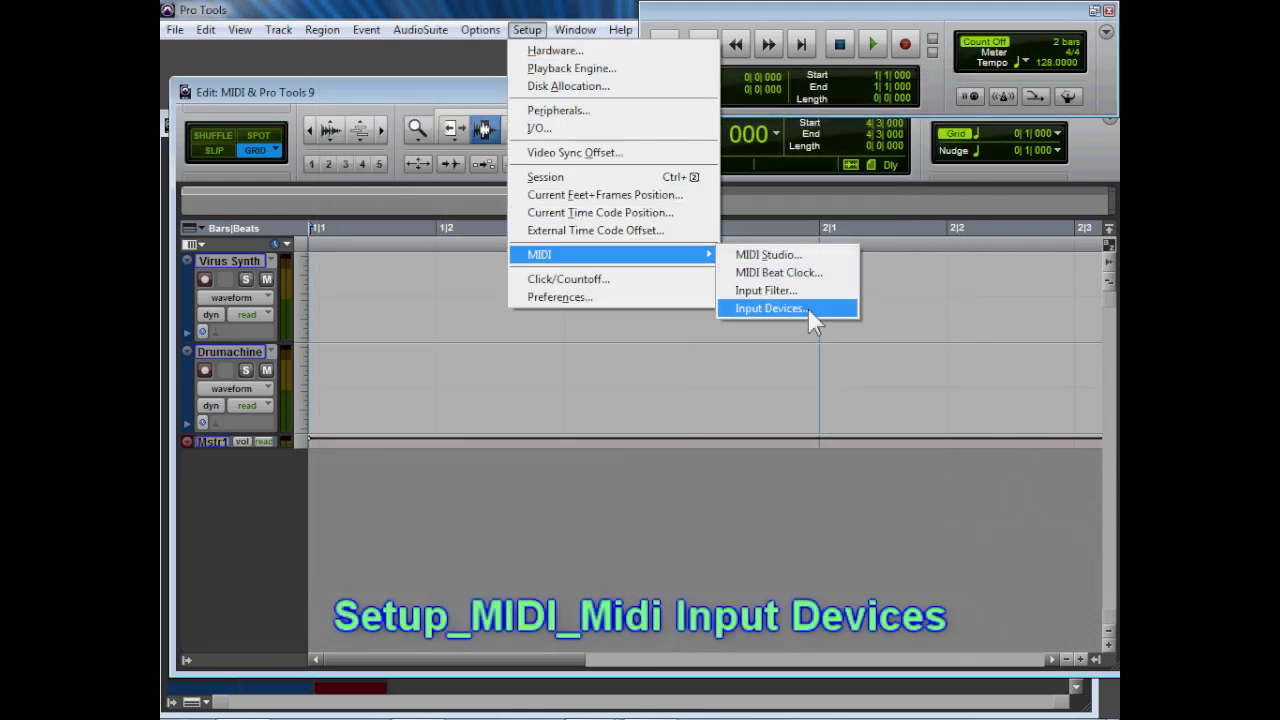
left_click(841, 312)
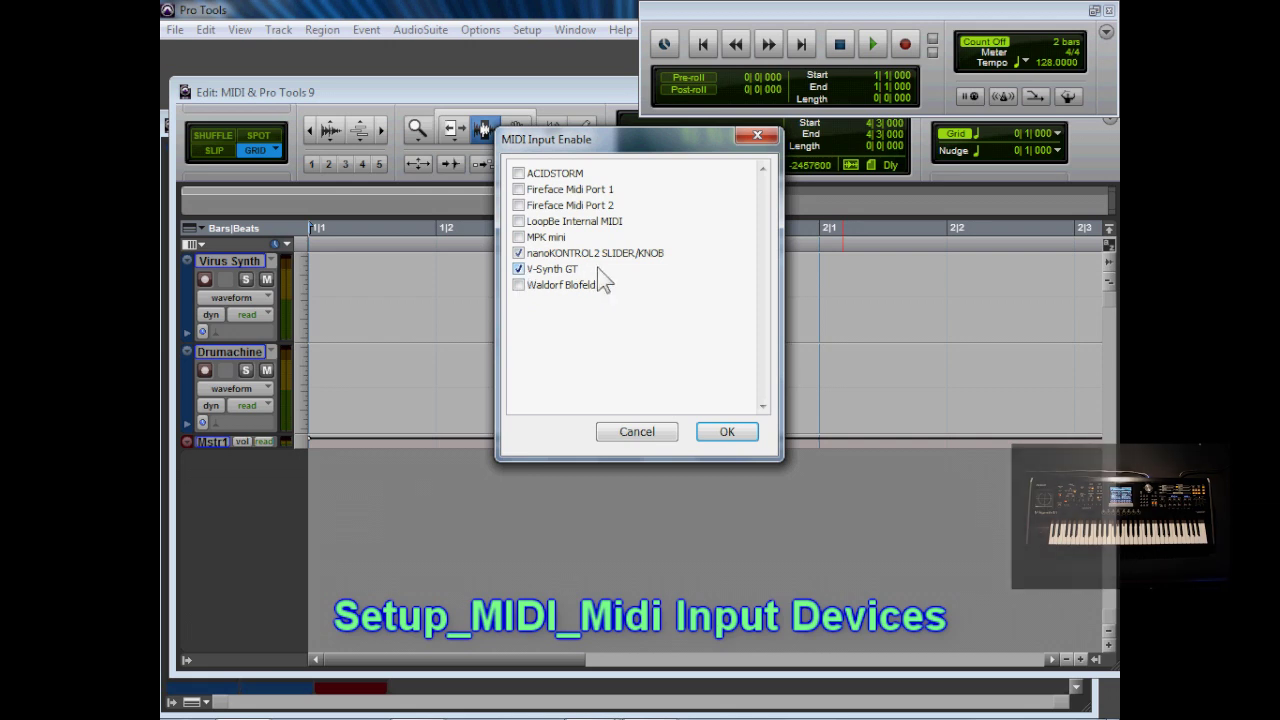
left_click(733, 432)
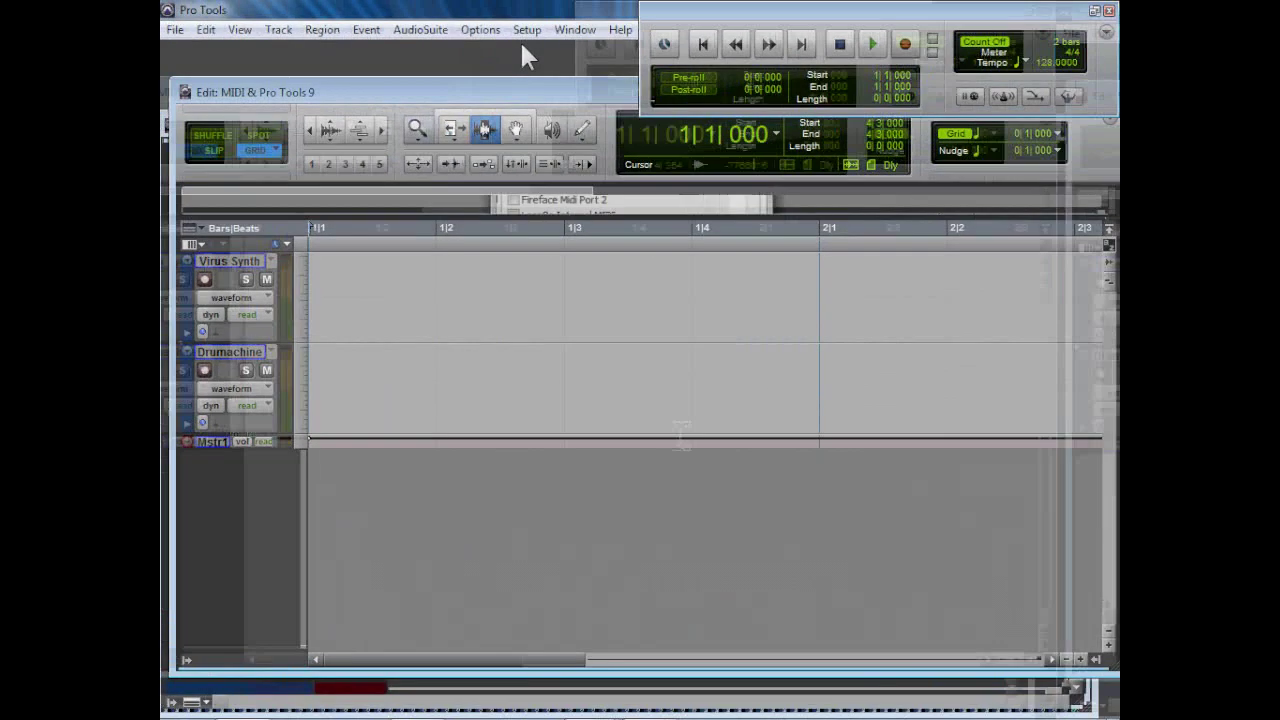
Step: Enable MIDI Beat Clock to ACIDSTORM, keeping the per-port sample offsets like -571
left_click(528, 36)
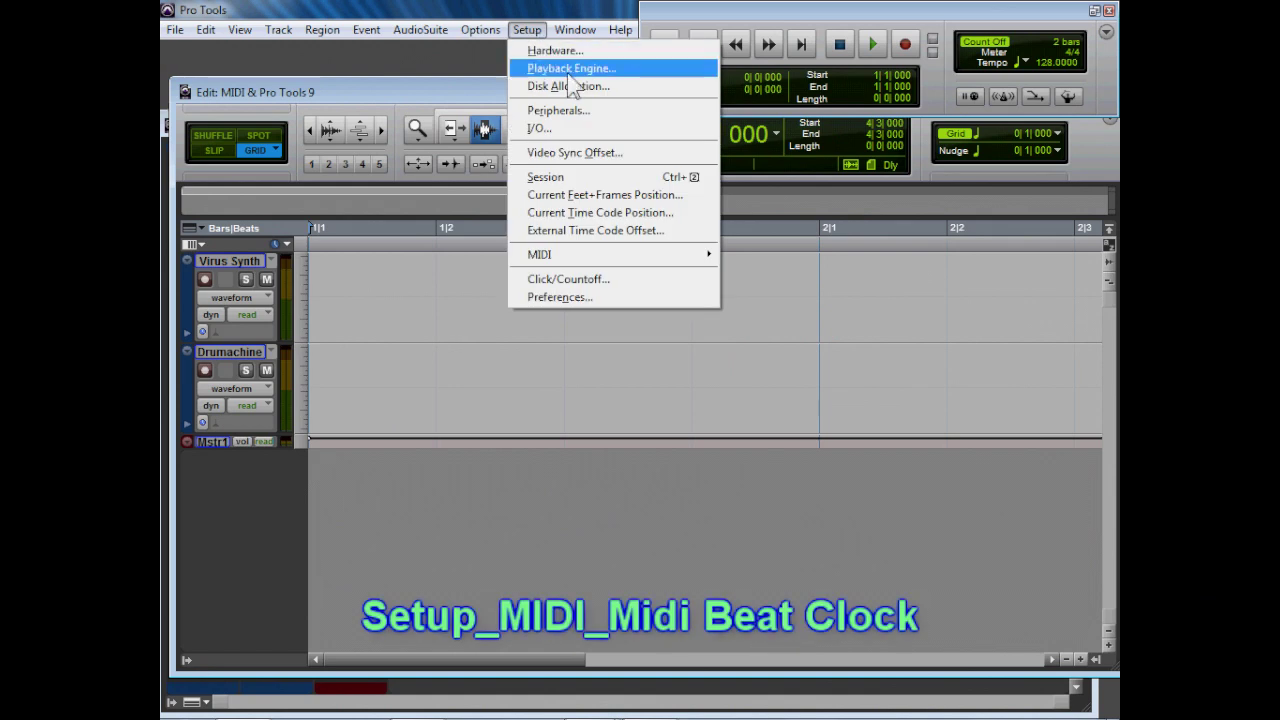
mouse_move(627, 254)
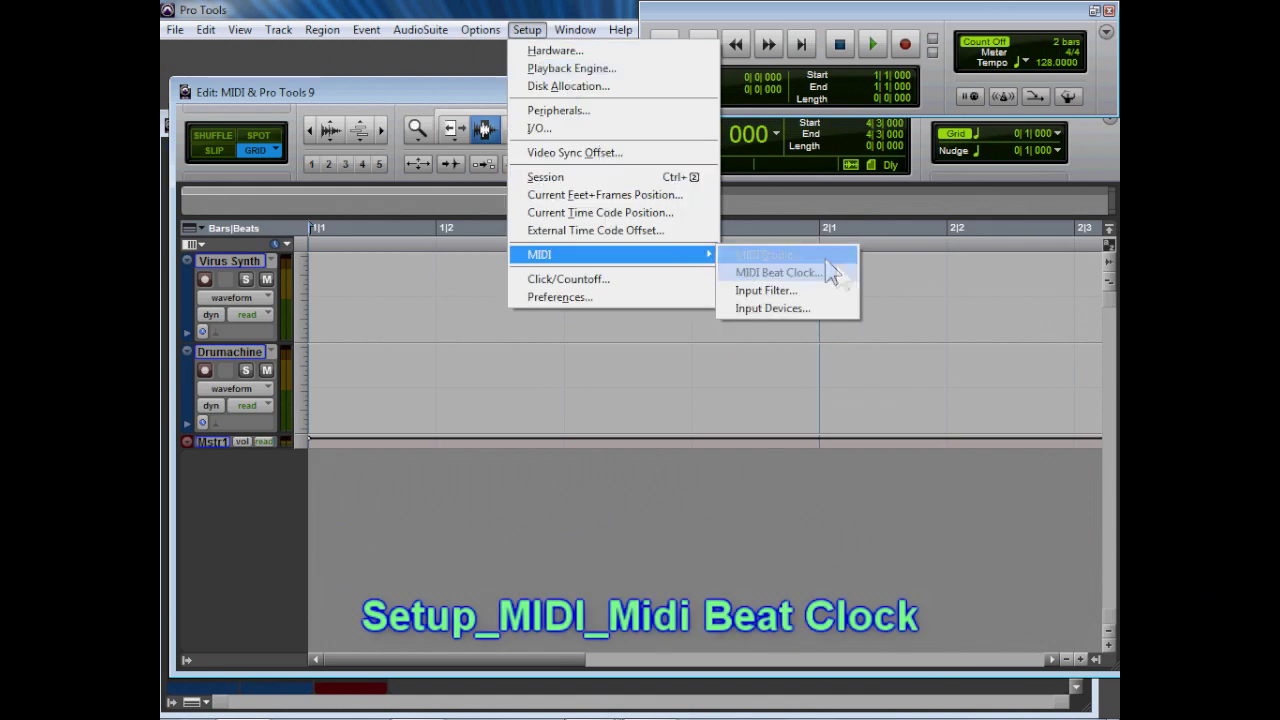
left_click(848, 284)
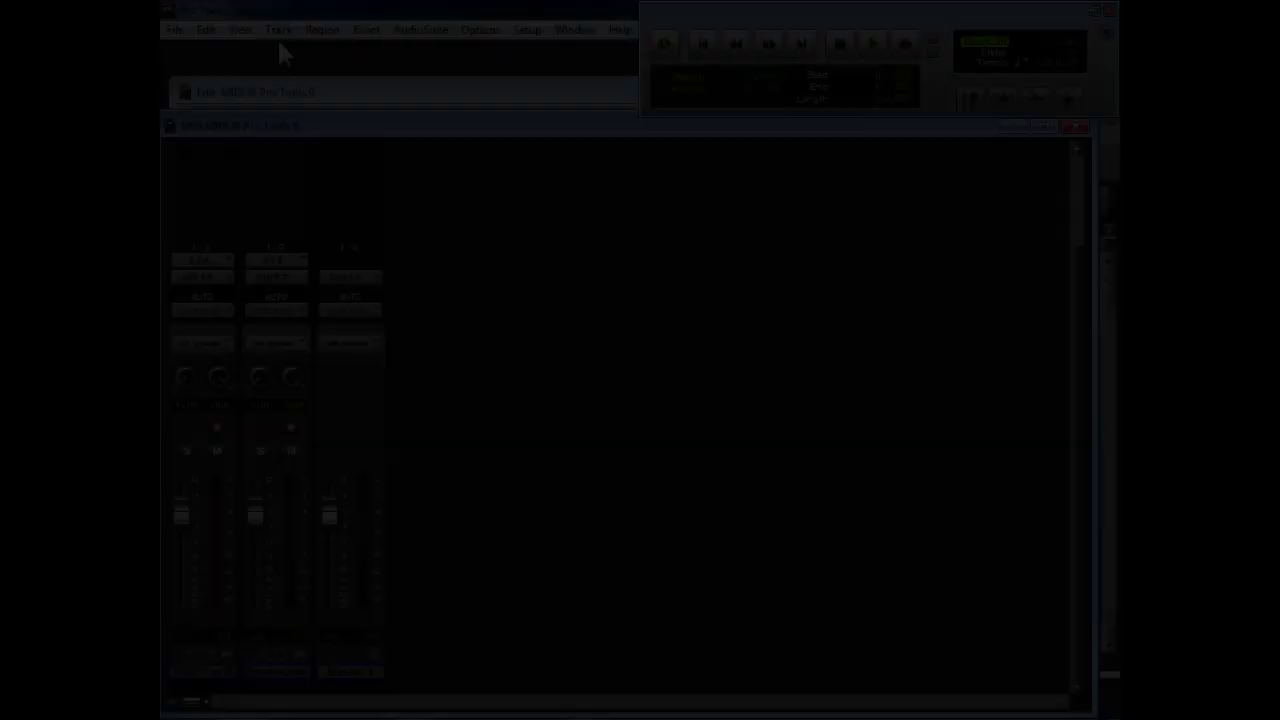
Step: Create a new MIDI track in the session
left_click(278, 30)
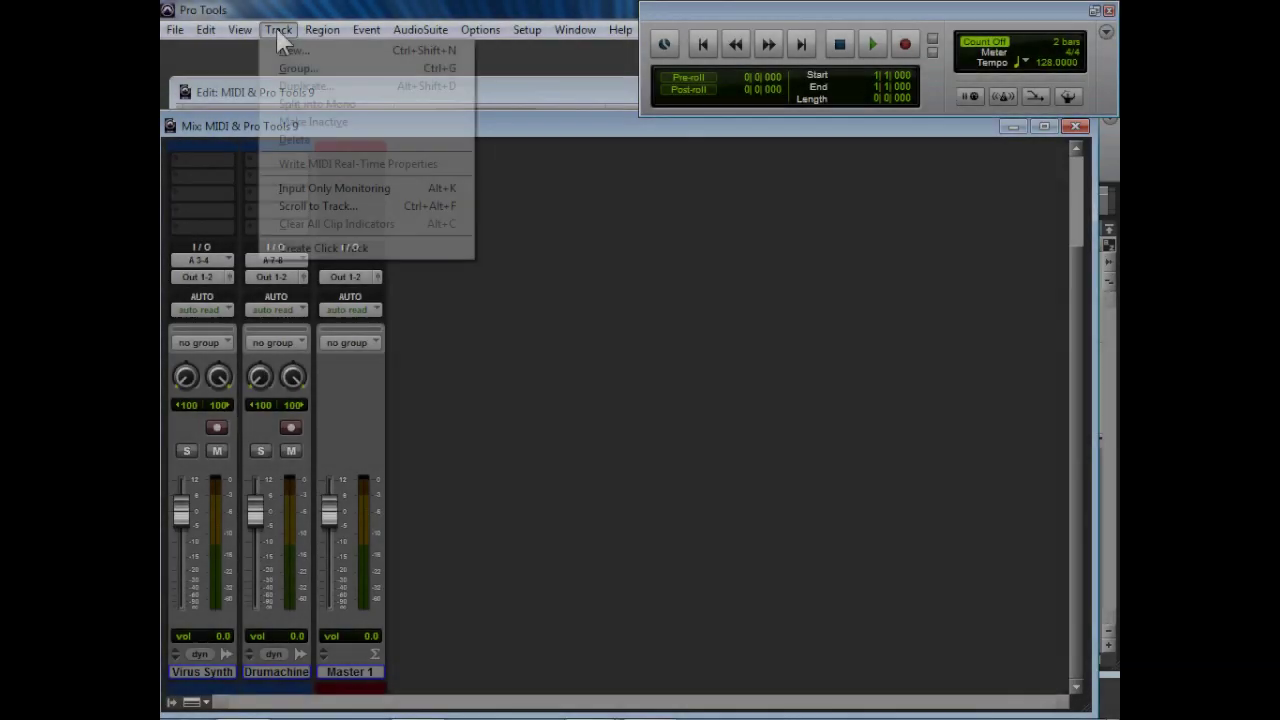
left_click(286, 49)
left_click(664, 252)
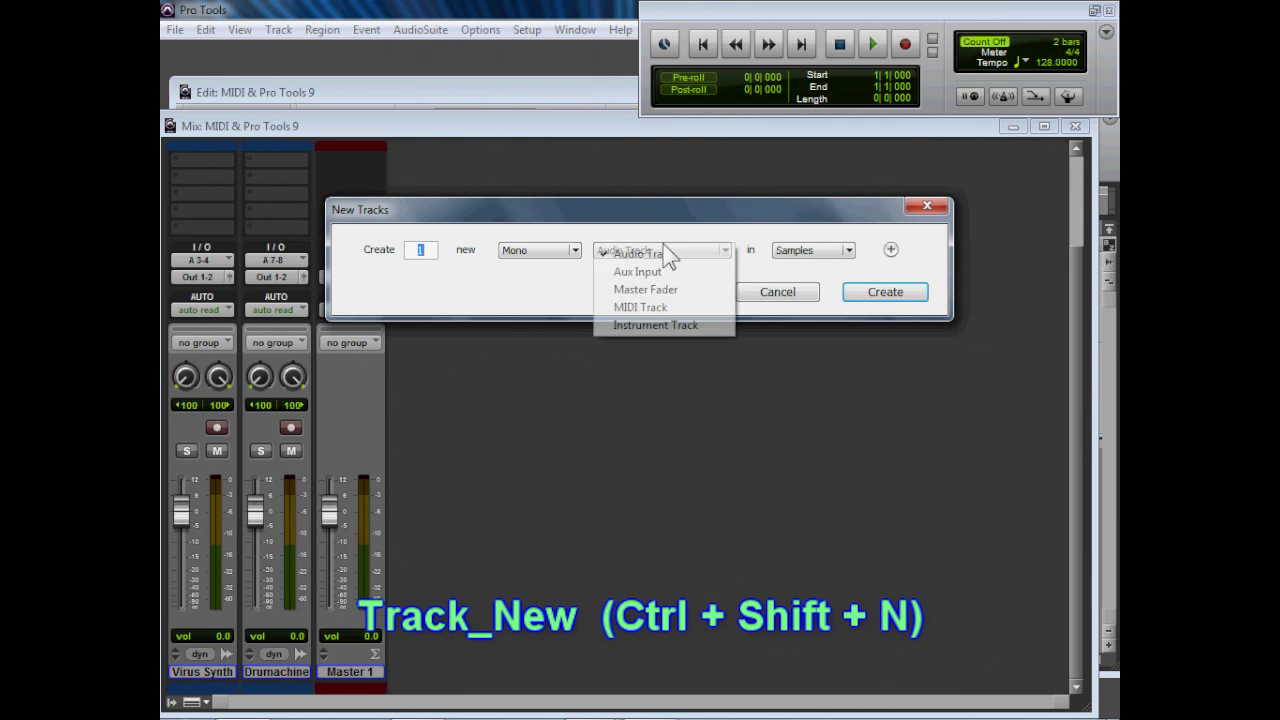
left_click(688, 308)
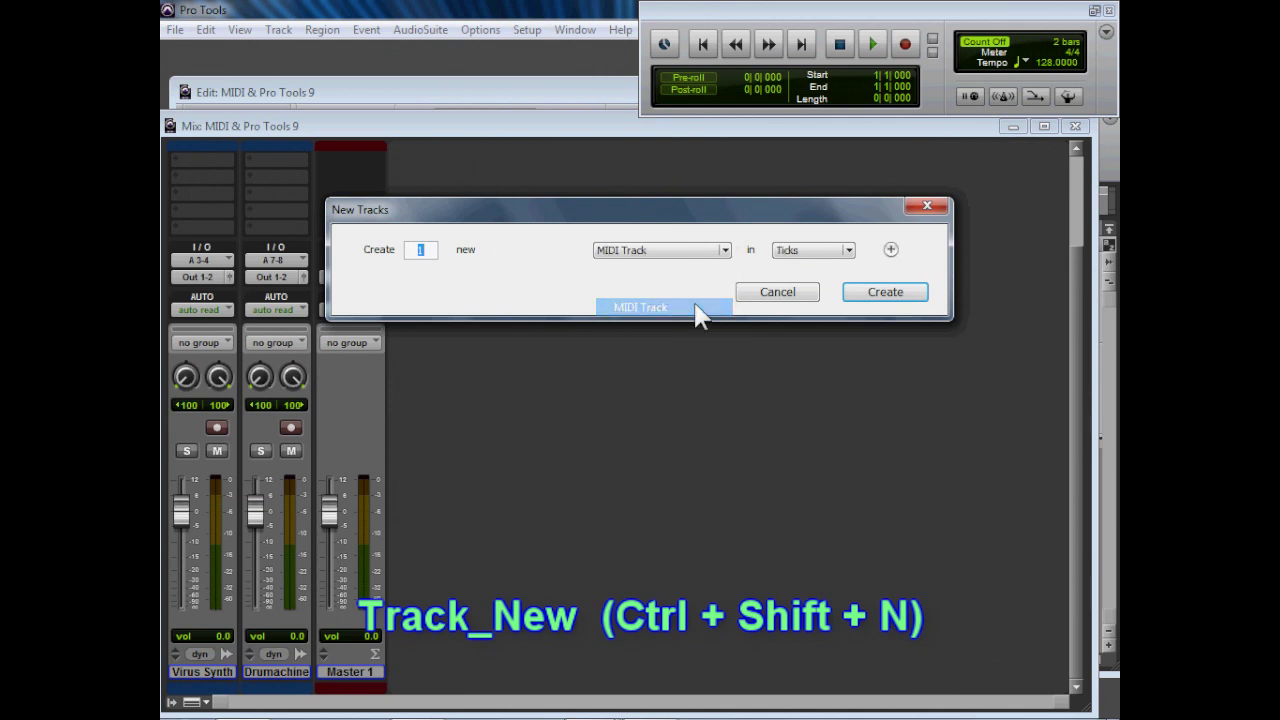
left_click(873, 313)
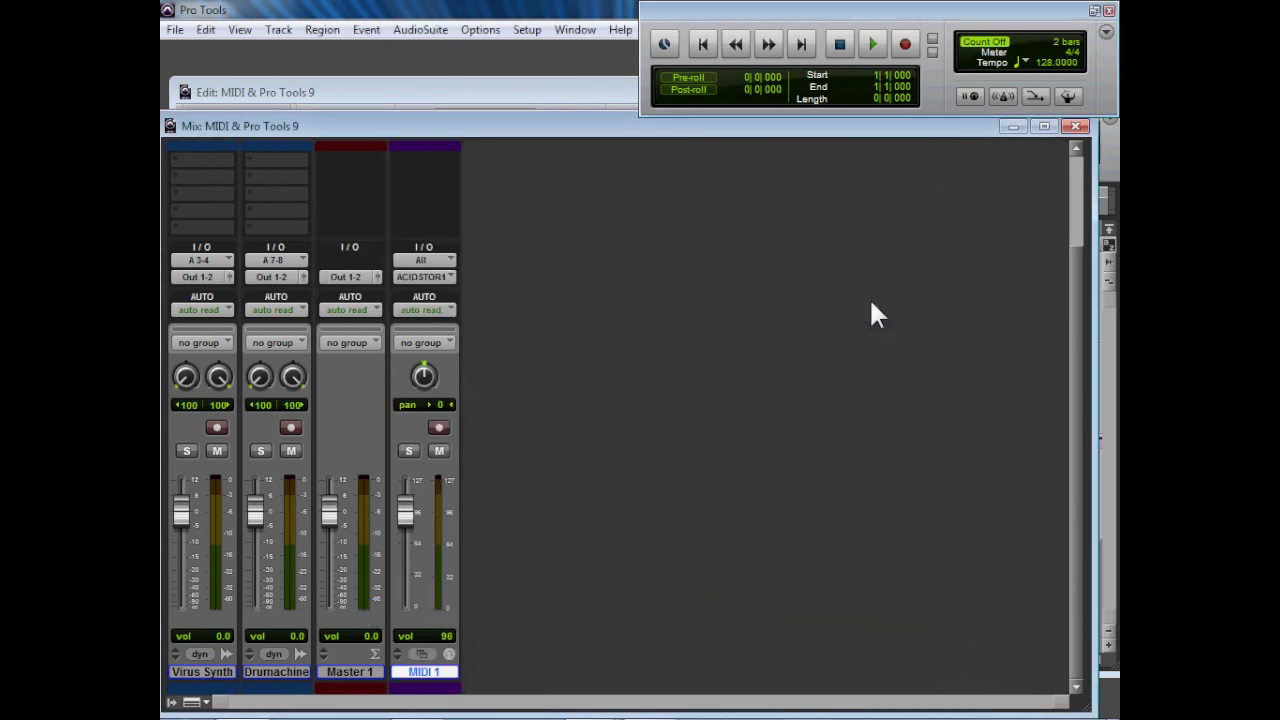
Step: Route MIDI 1 input from V-Synth GT channel-1 and output to Fireface Midi Port 1 channel-1
left_click(452, 262)
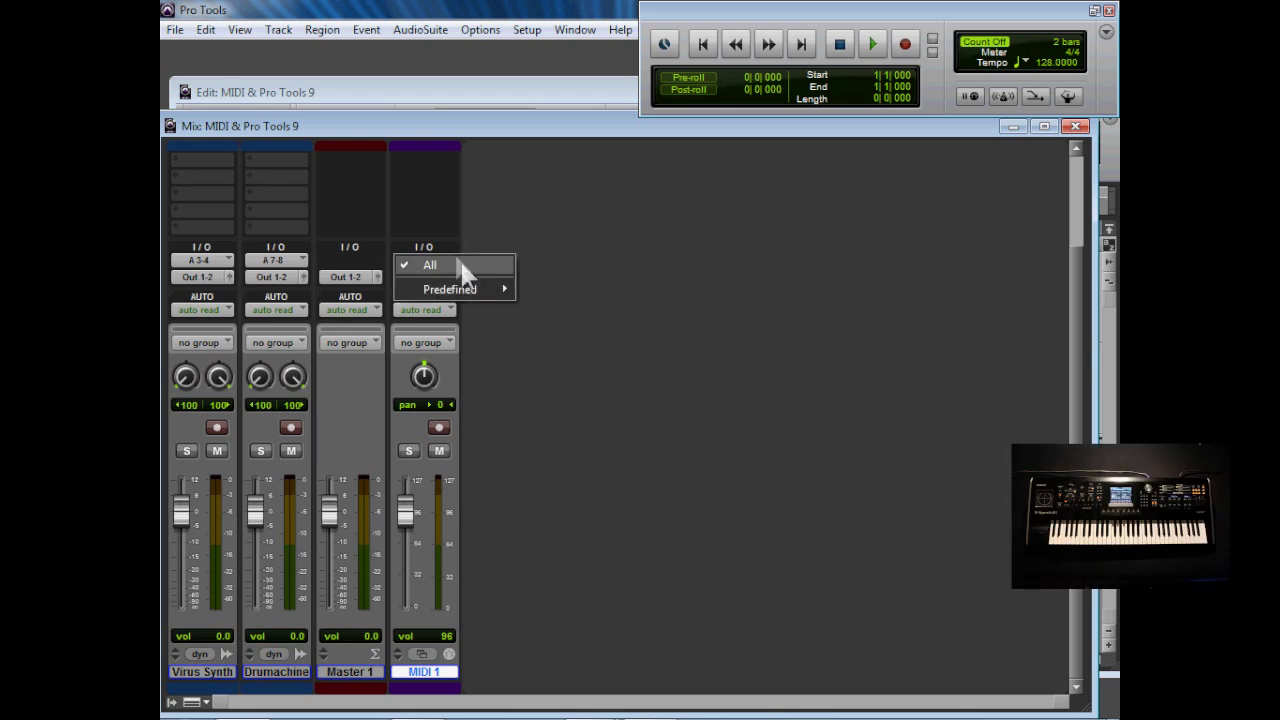
mouse_move(486, 290)
mouse_move(651, 309)
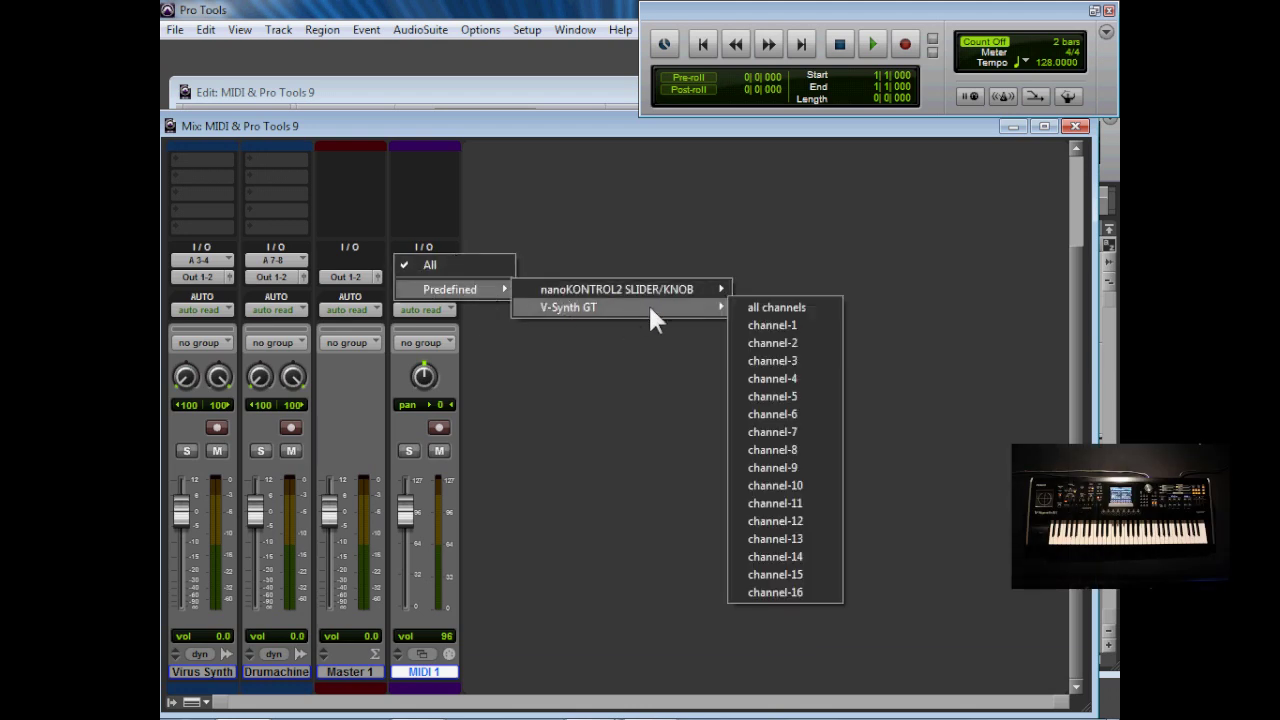
left_click(766, 327)
left_click(441, 275)
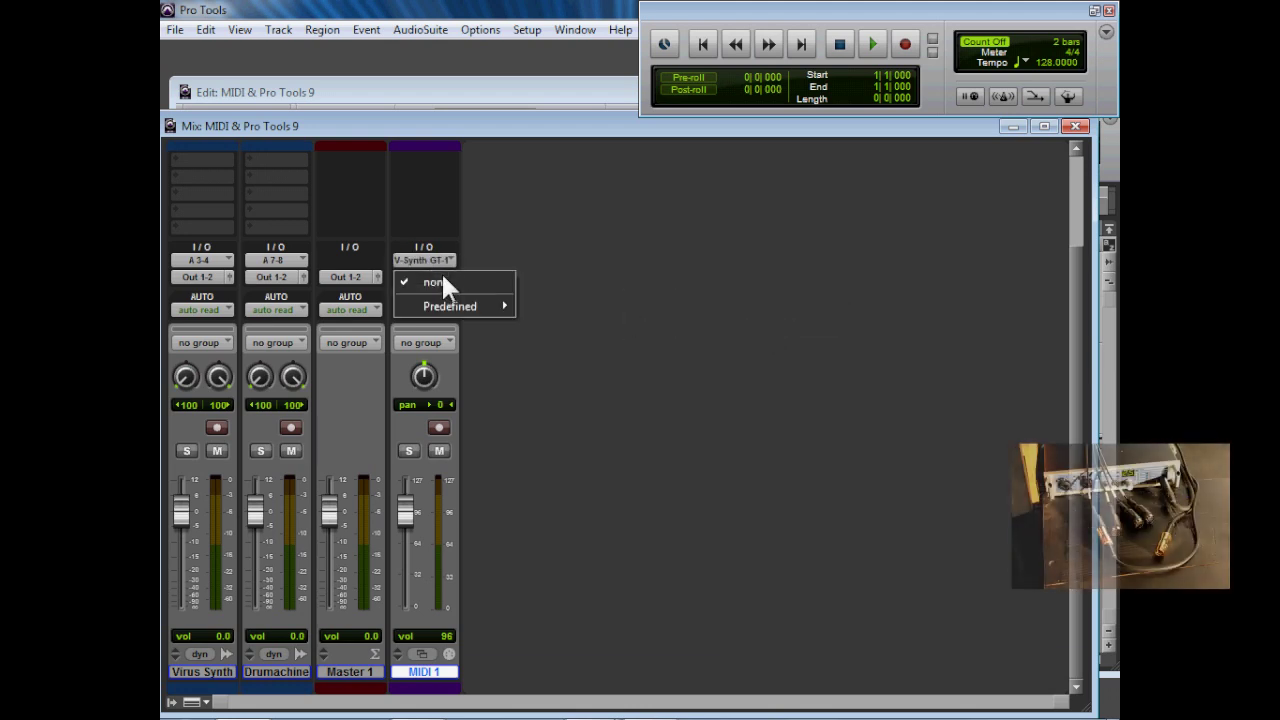
mouse_move(502, 302)
mouse_move(584, 328)
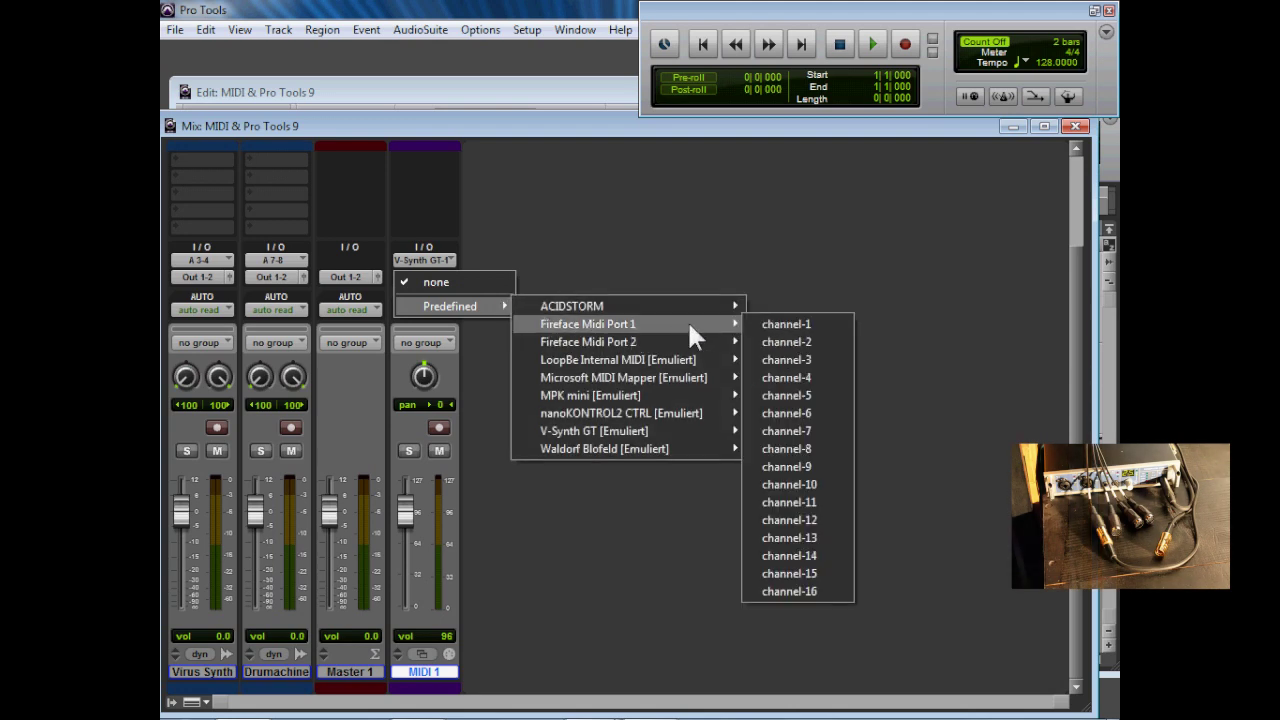
left_click(751, 323)
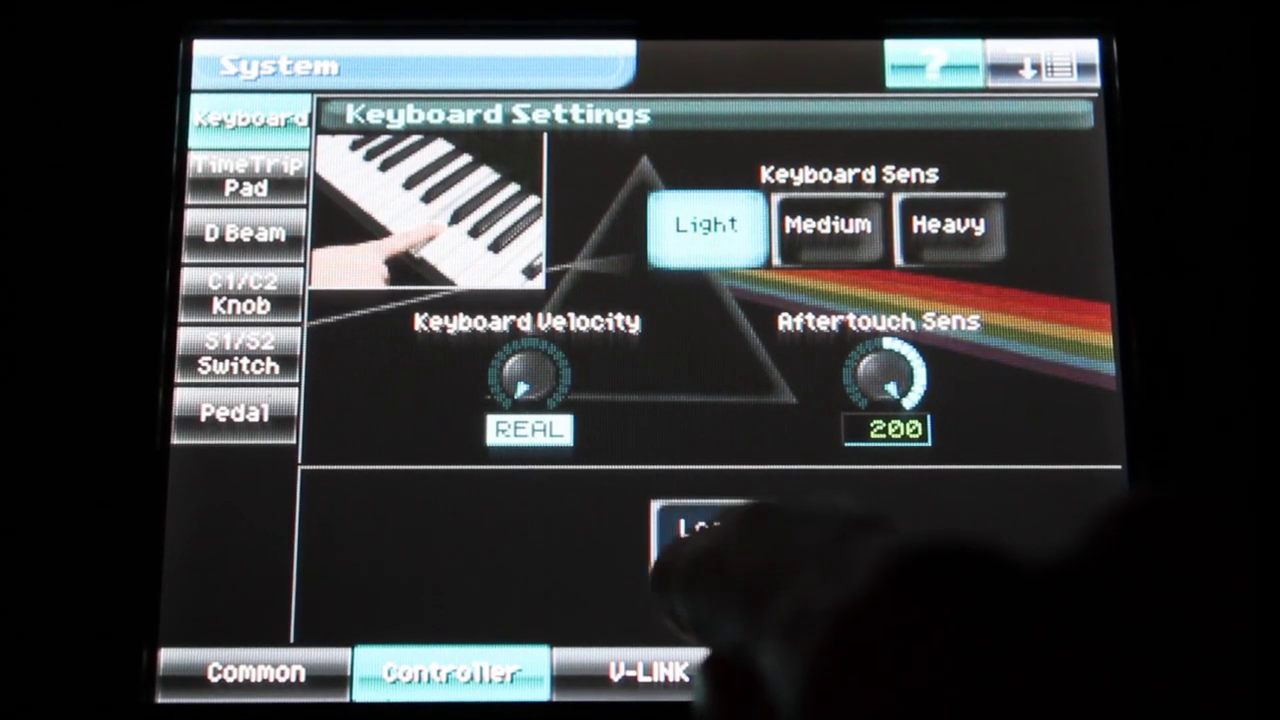
Step: Toggle Local Sw in the synth's controller settings
left_click(712, 540)
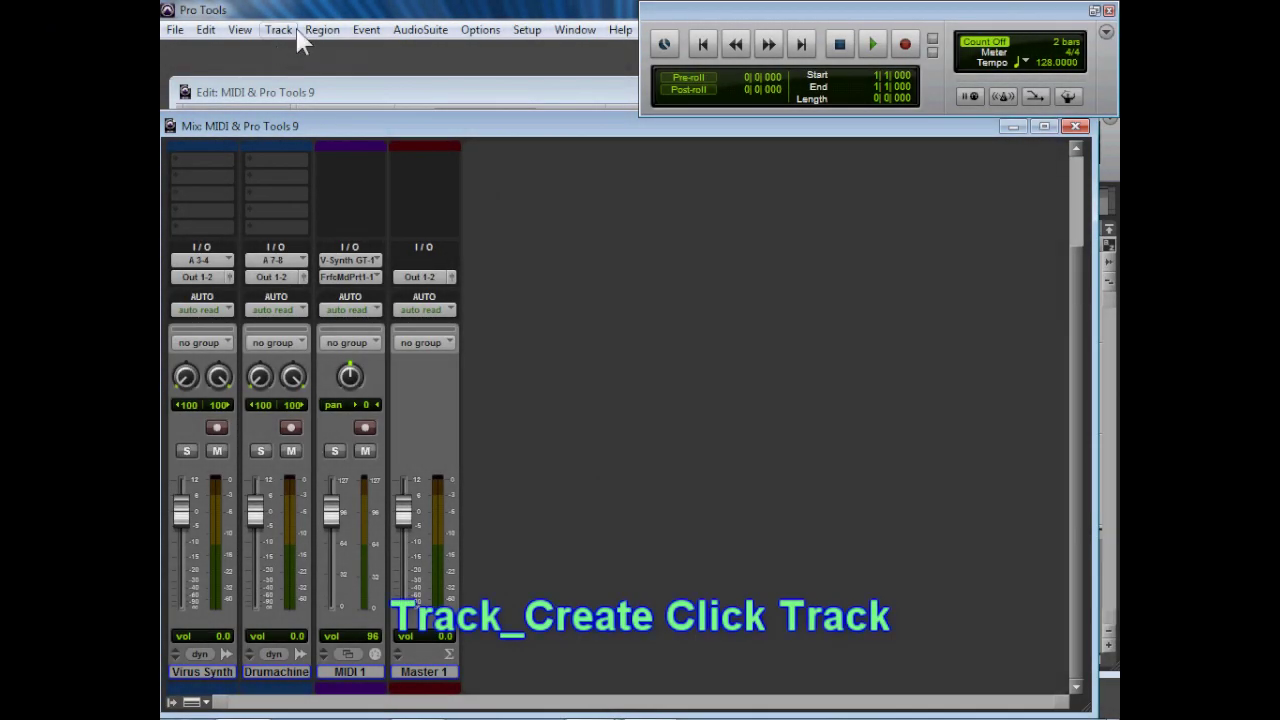
Step: Add a Click track and turn on the metronome
left_click(290, 31)
left_click(392, 250)
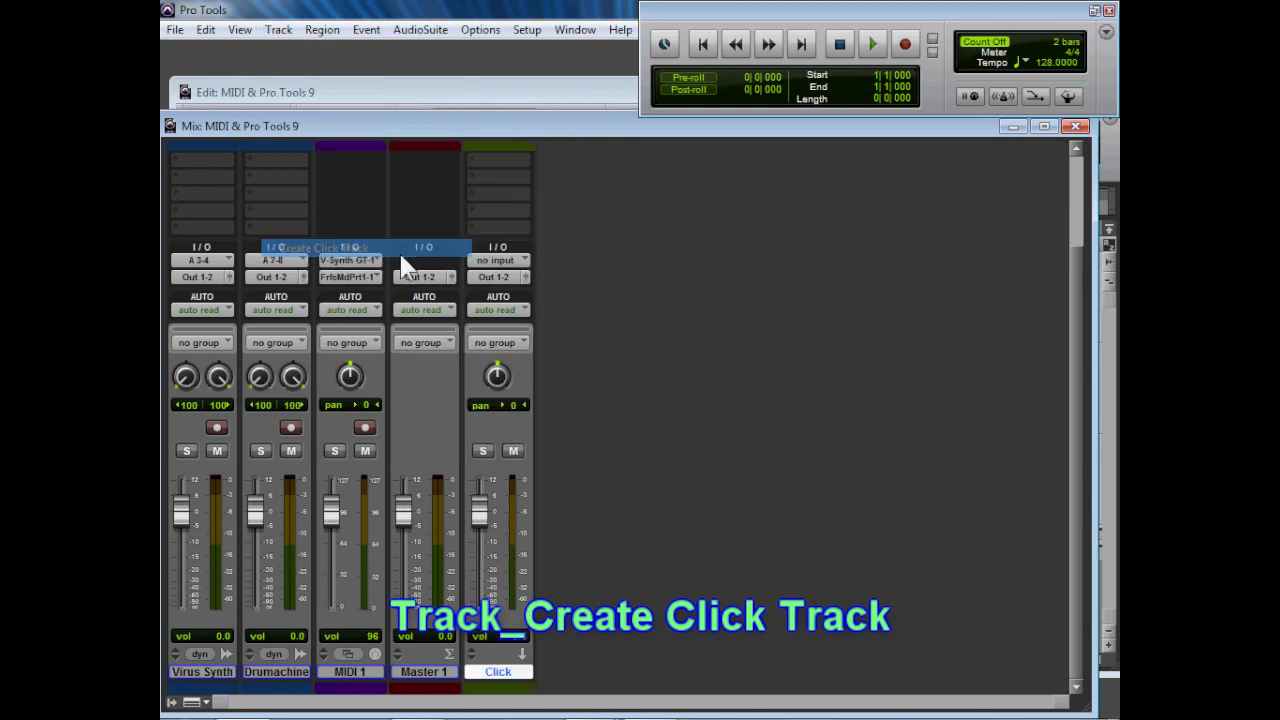
left_click(1001, 97)
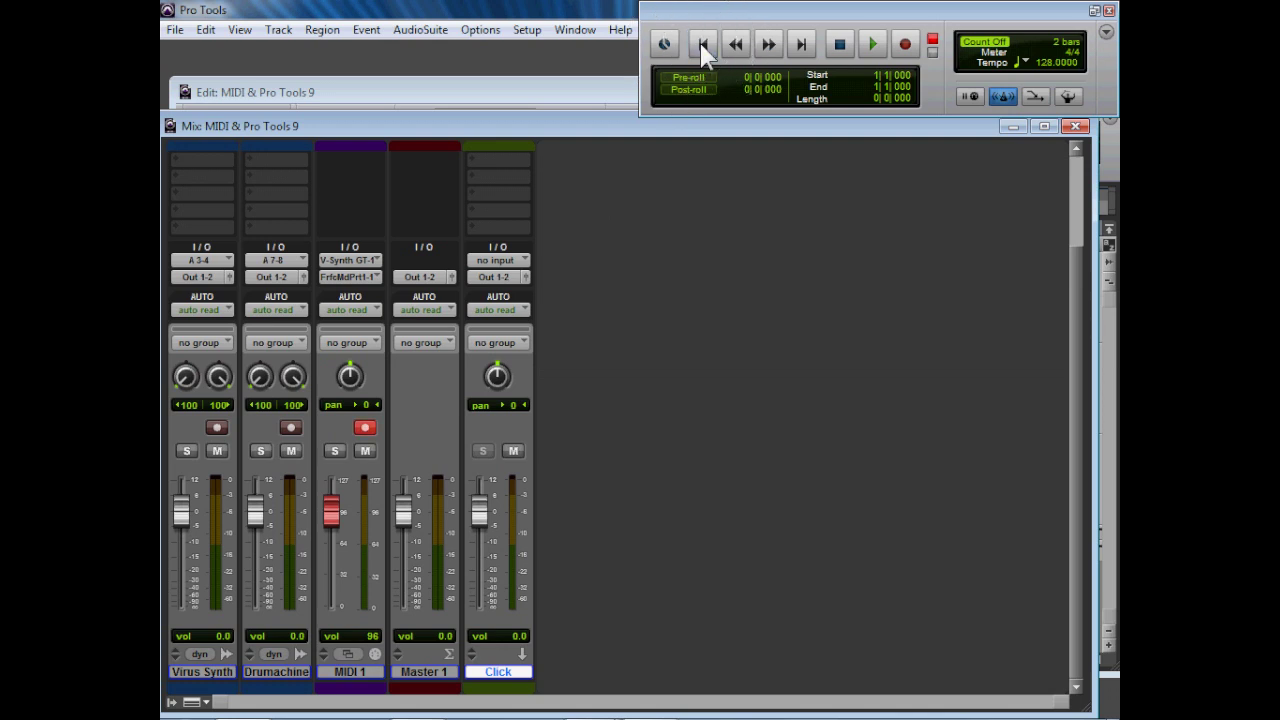
Step: Arm recording and record a MIDI performance onto the MIDI 1 track from the Edit window
left_click(905, 45)
key("ctrl+equal")
left_click(873, 45)
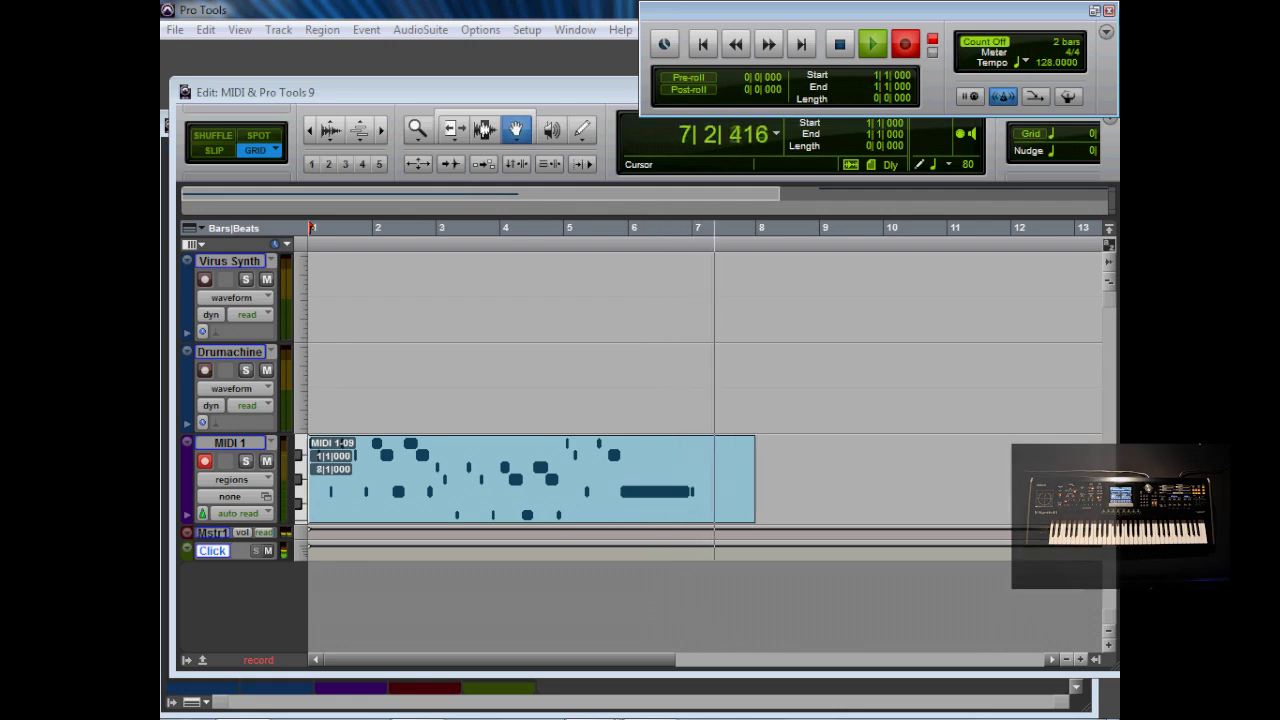
Step: Stop recording and open the MIDI 1 region in the MIDI Editor
key("space")
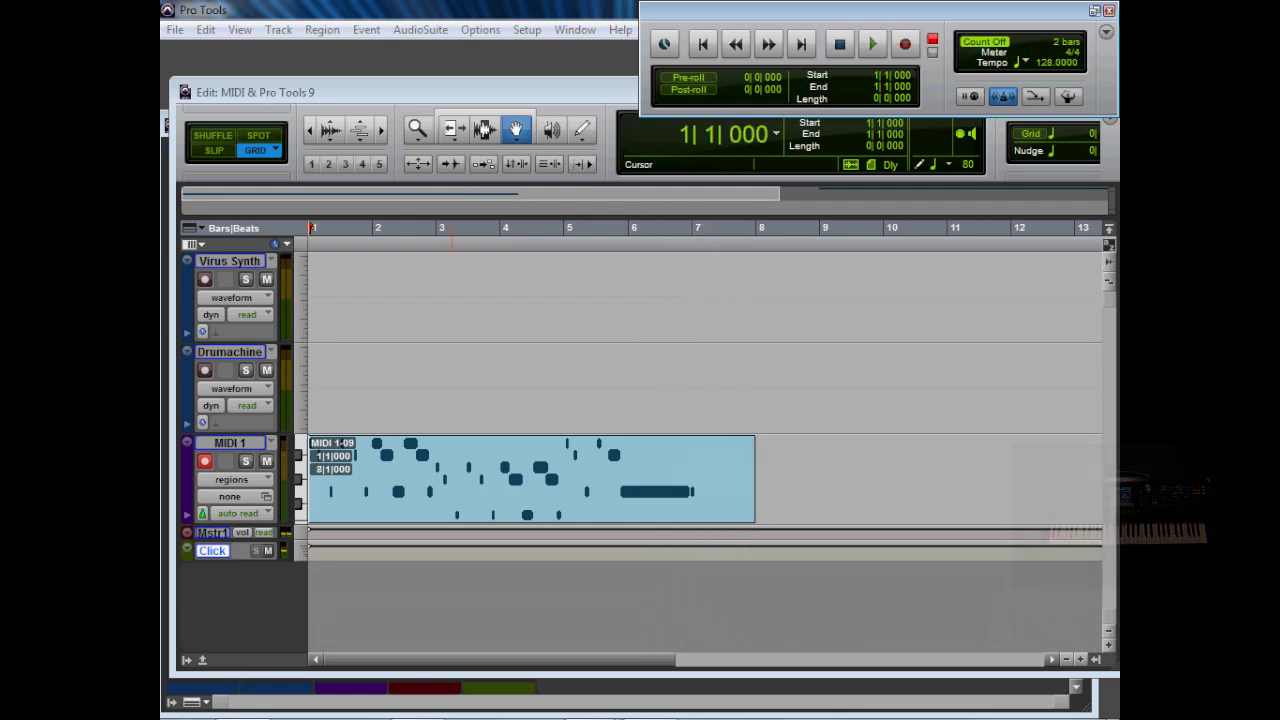
left_click(474, 500)
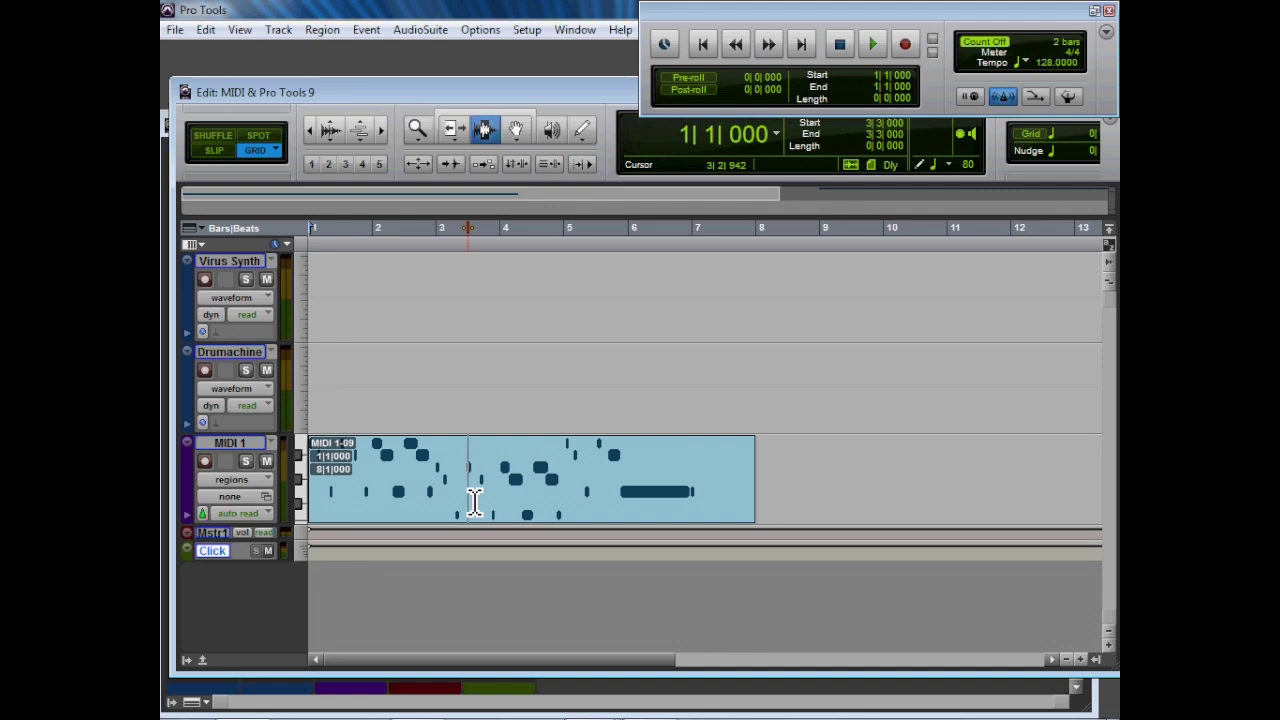
right_click(472, 500)
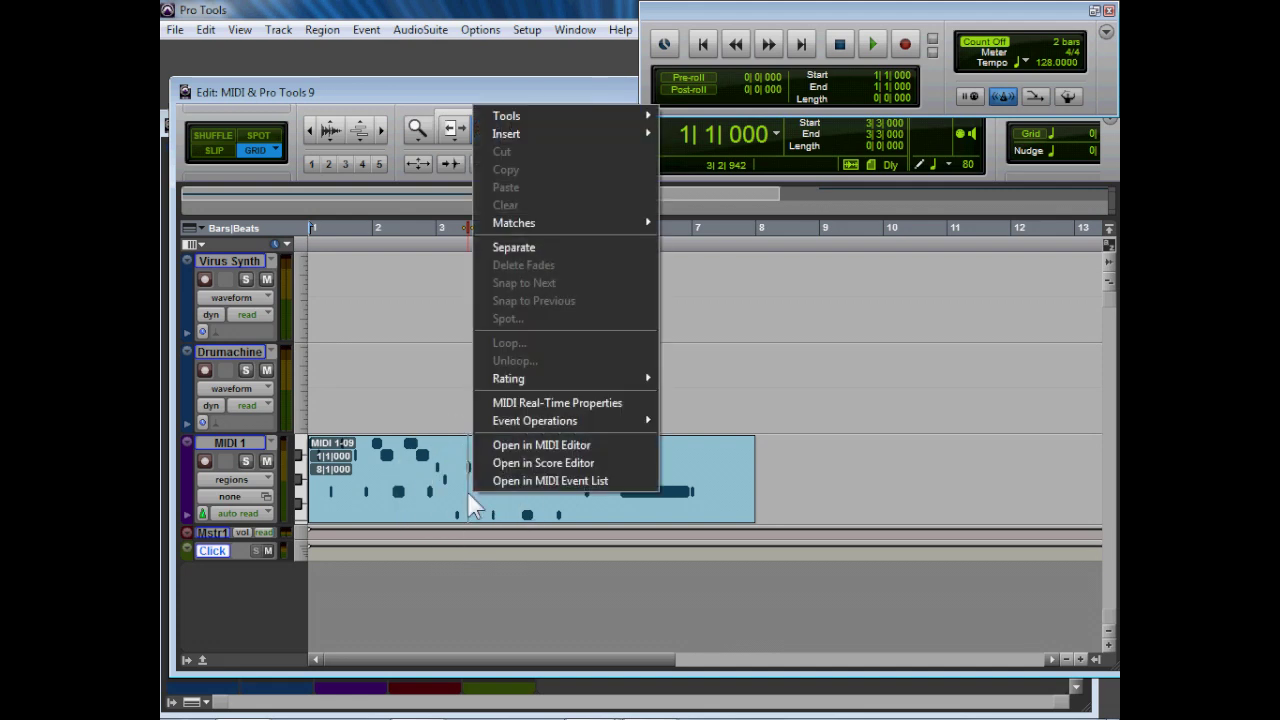
left_click(635, 437)
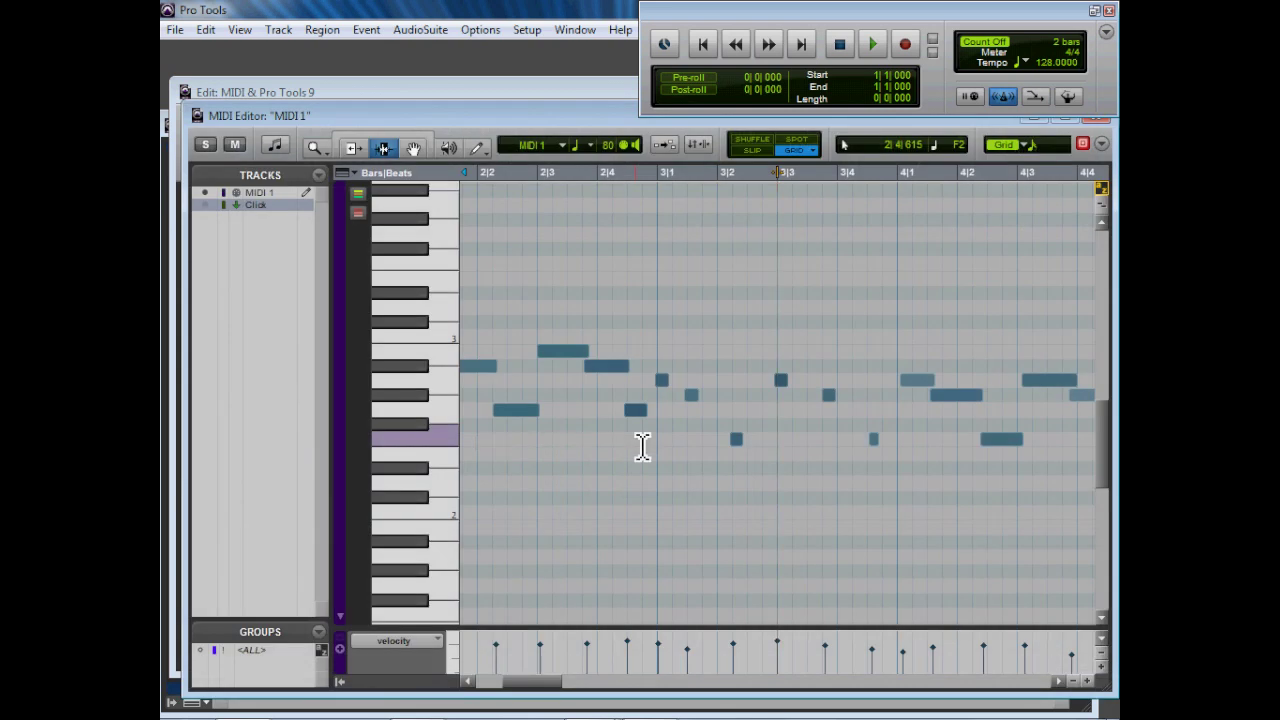
Step: Select the three notes between 2|4 and 3|2, move them later, and lengthen them
left_click_drag(718, 440, 600, 434)
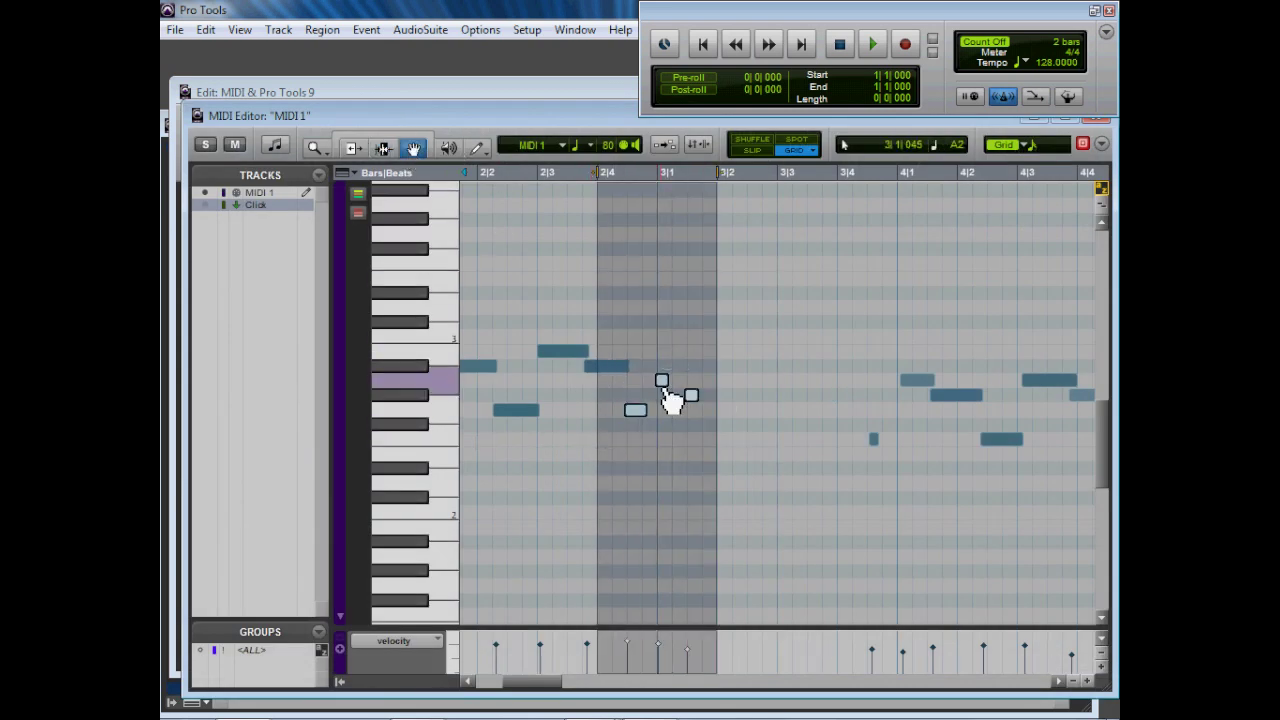
left_click_drag(668, 390, 735, 449)
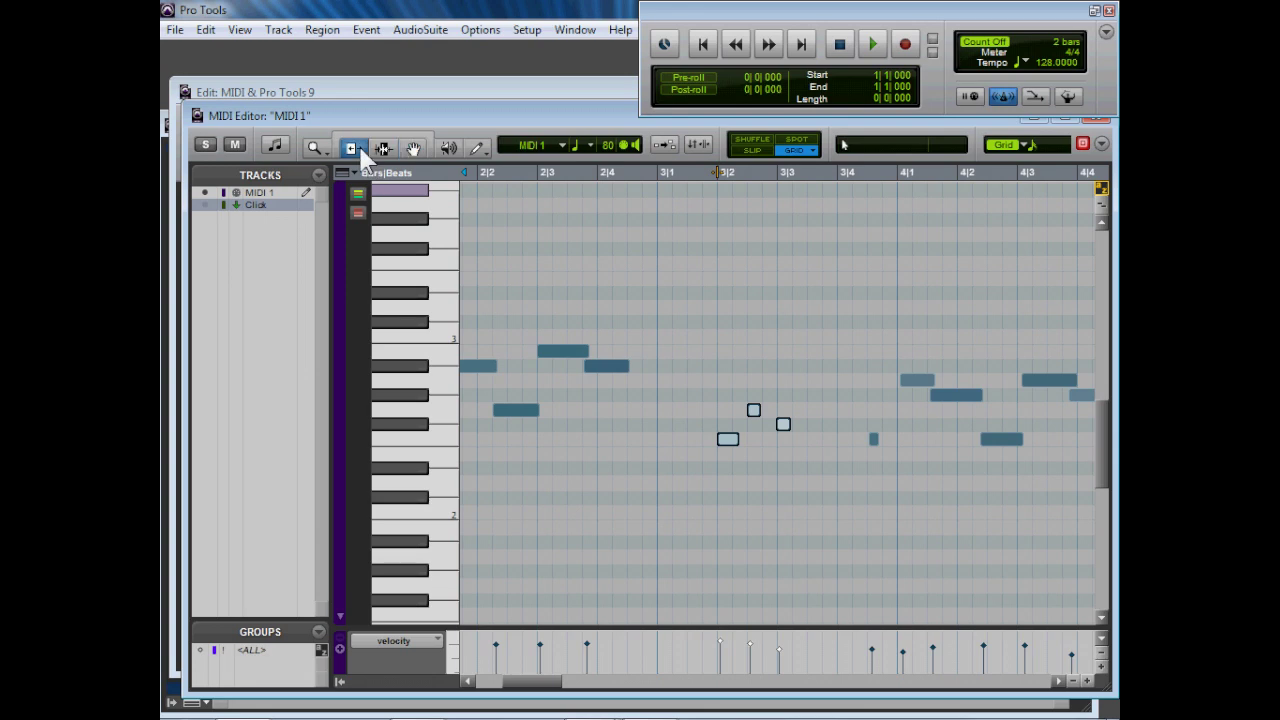
left_click_drag(790, 430, 834, 434)
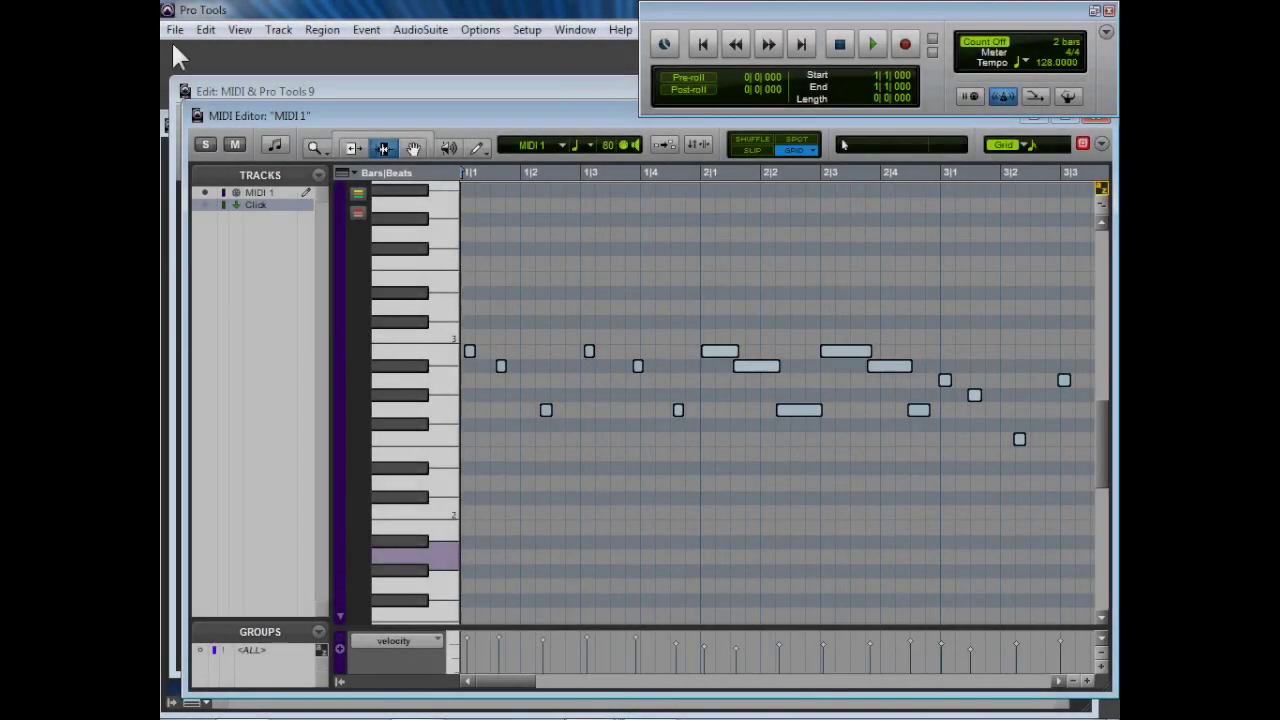
left_click(174, 29)
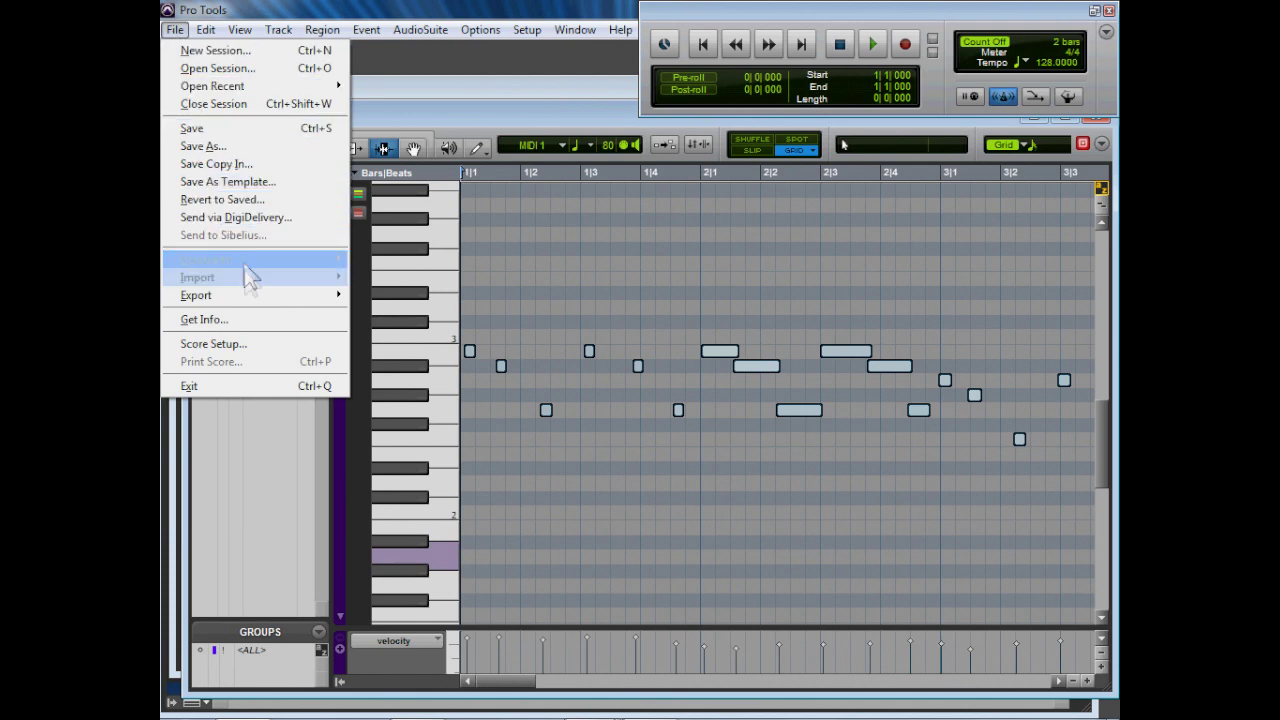
mouse_move(254, 295)
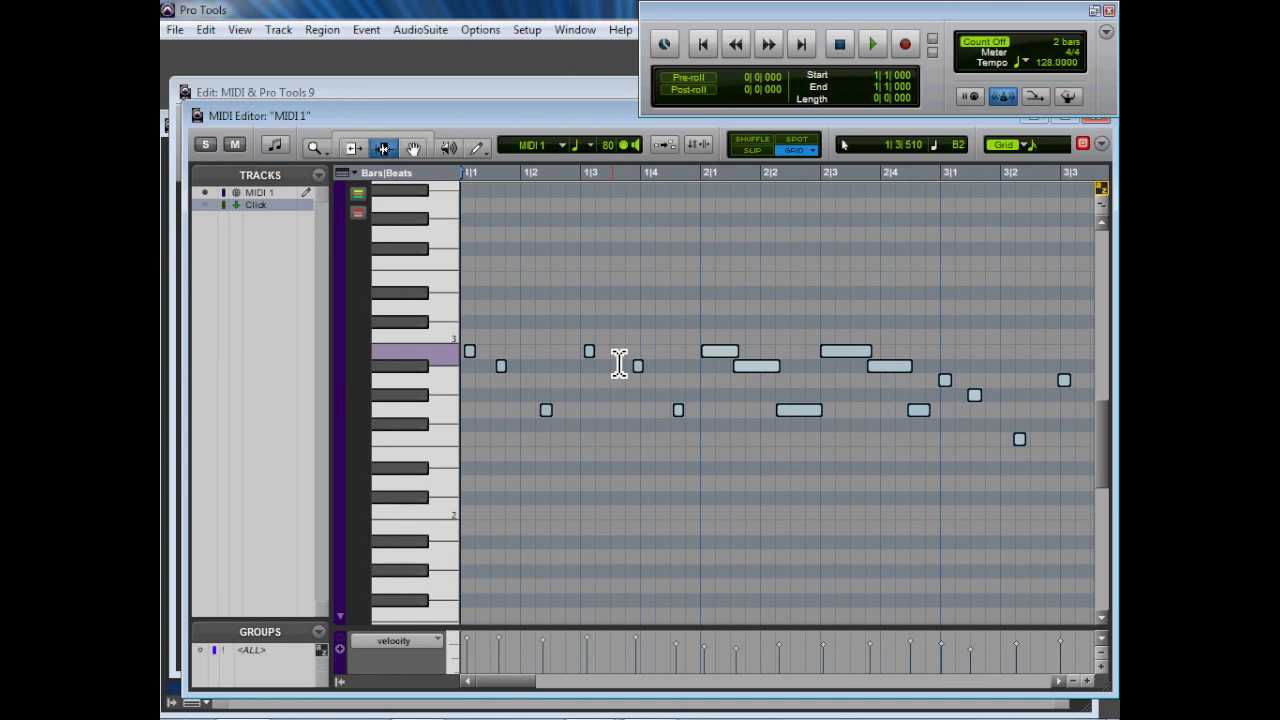
left_click(619, 363)
Step: Apply Quantize with a 1/16-note grid to the MIDI 1 notes, then close the Quantize window
left_click(367, 33)
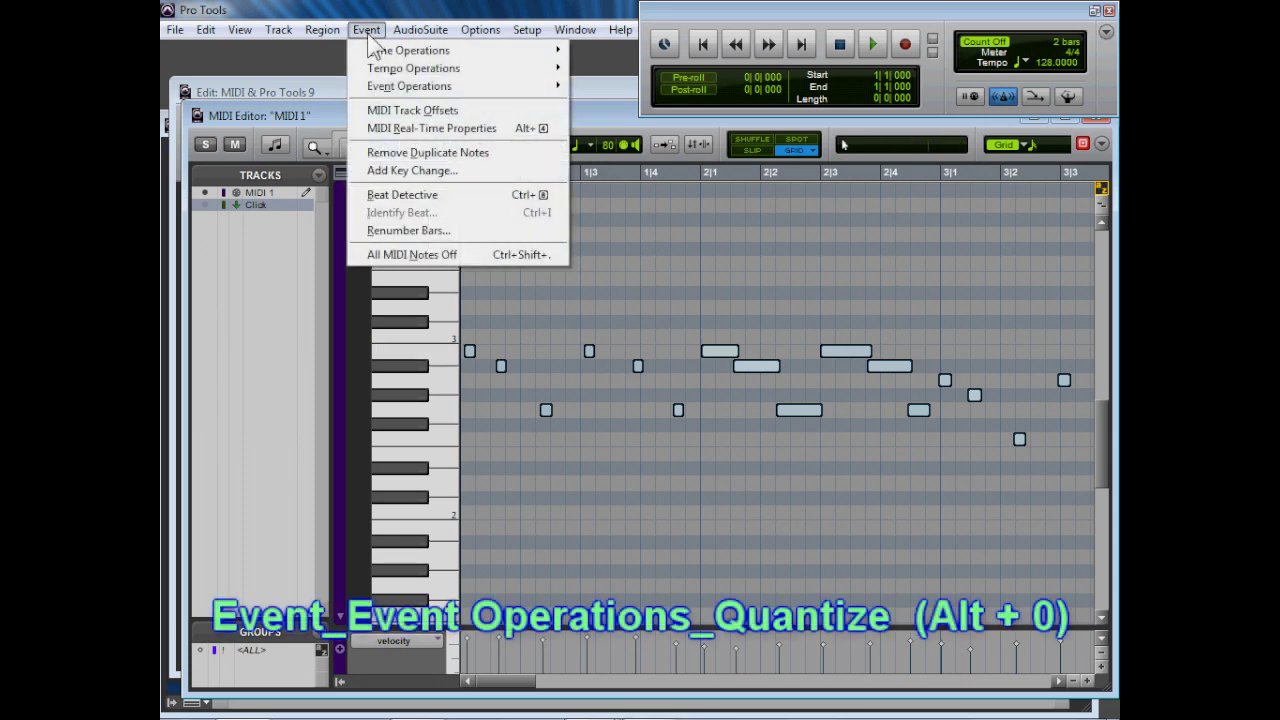
mouse_move(425, 90)
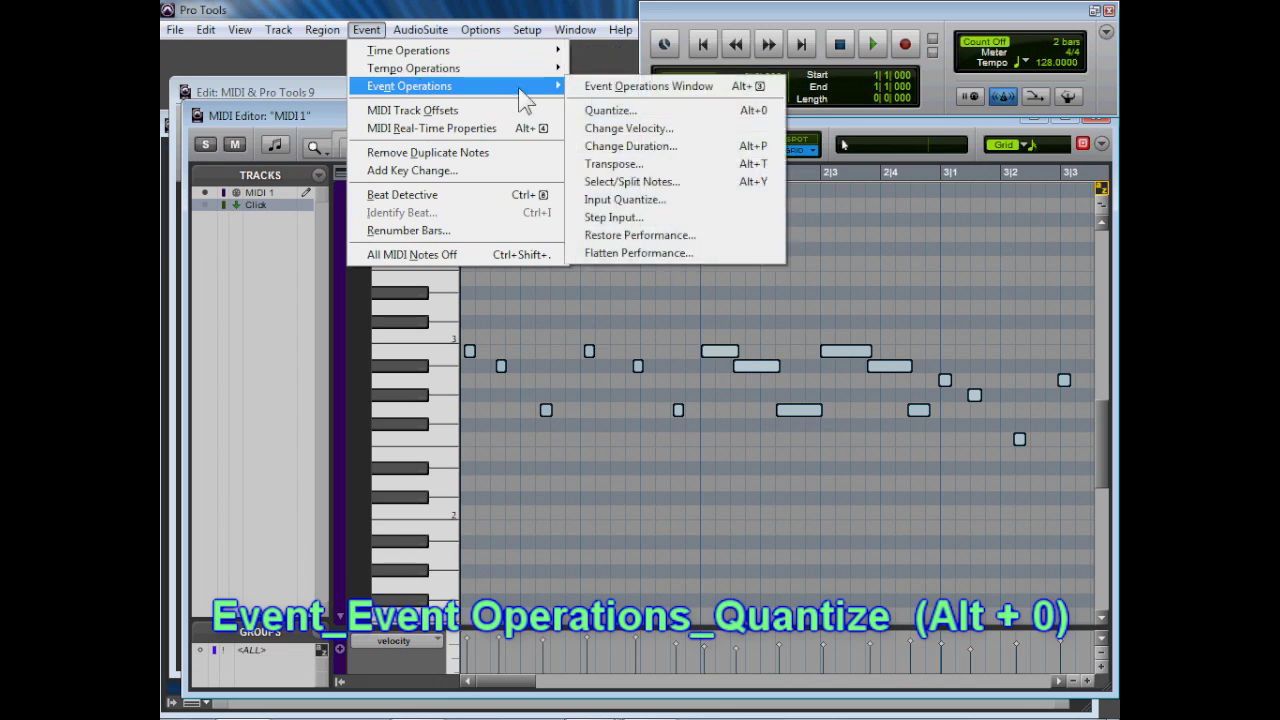
left_click(686, 112)
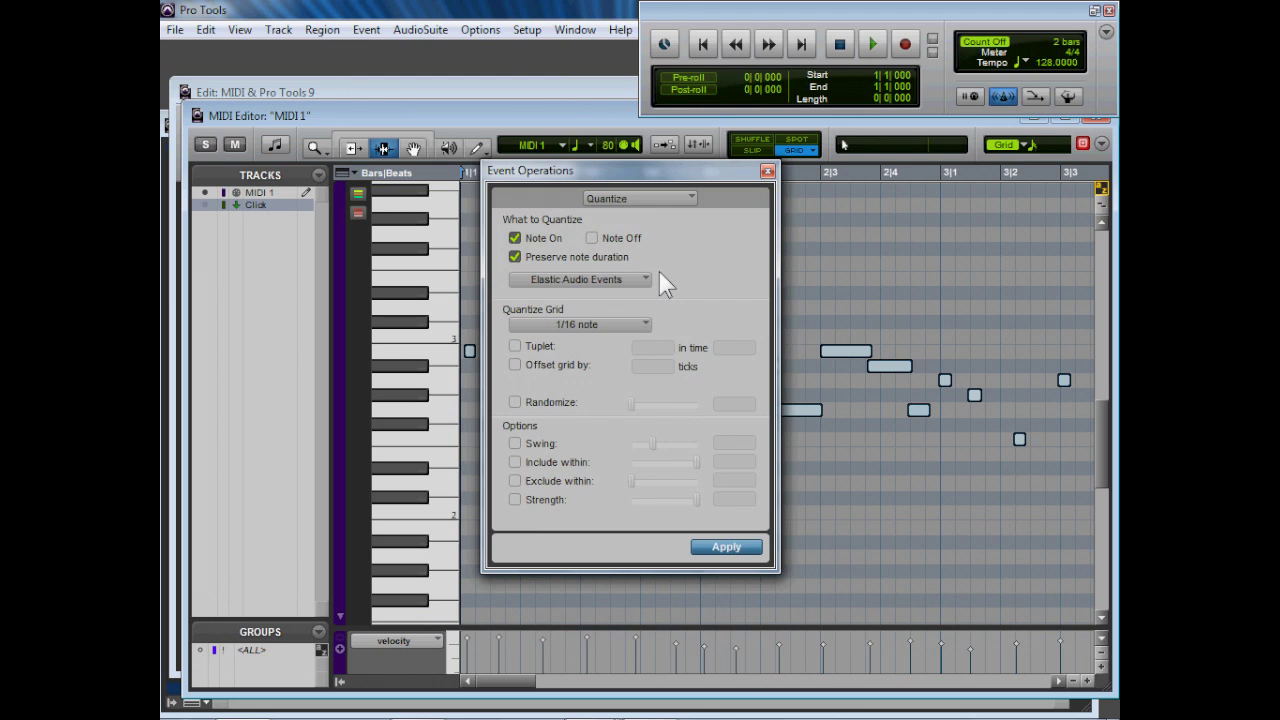
left_click(618, 325)
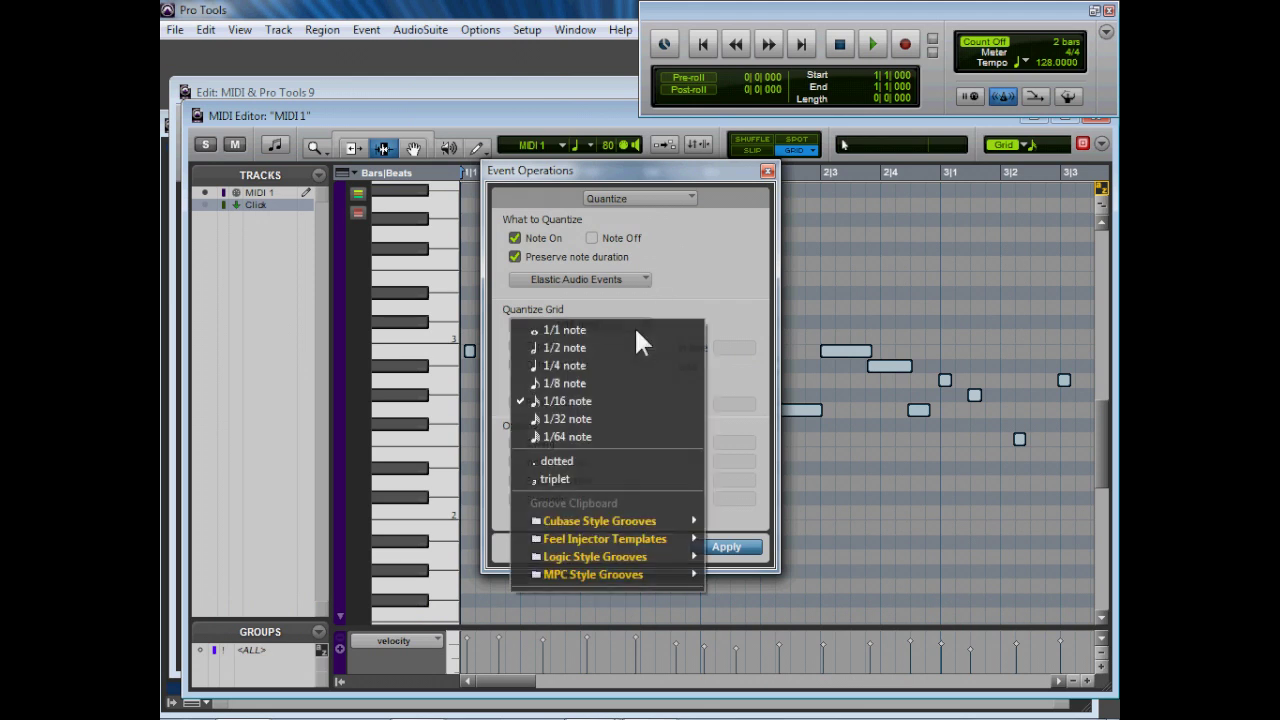
left_click(608, 401)
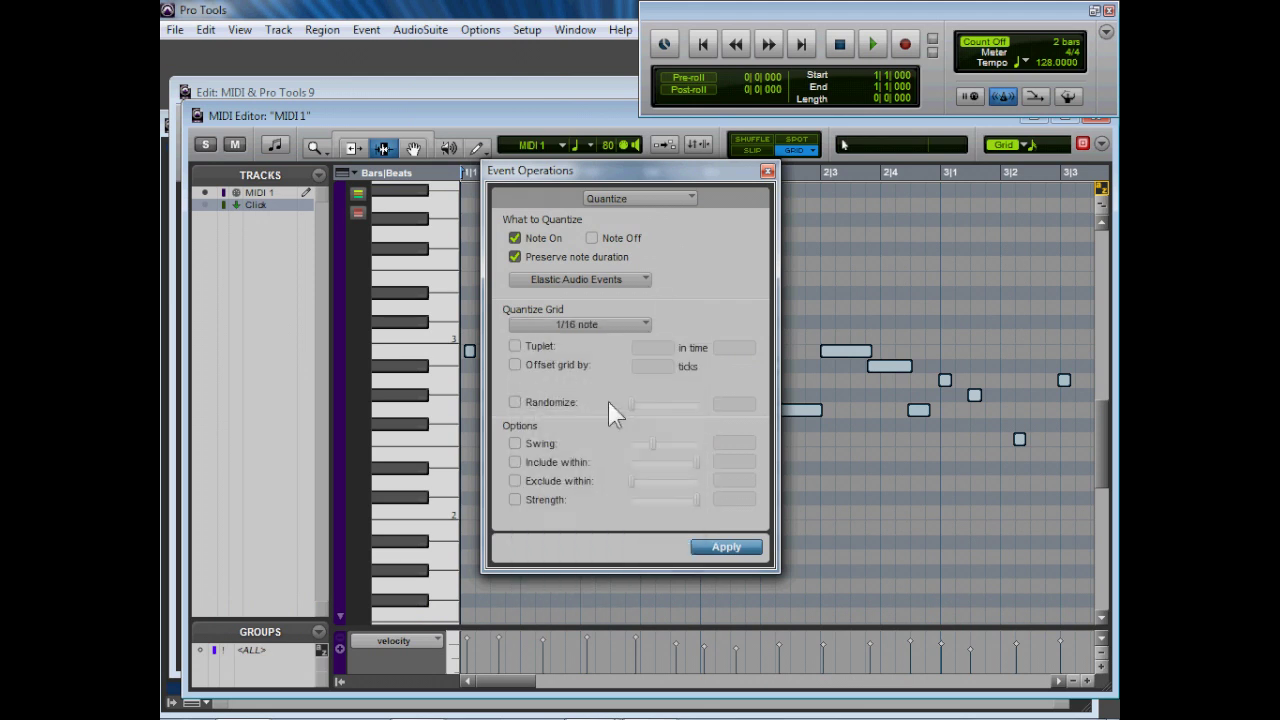
left_click(716, 549)
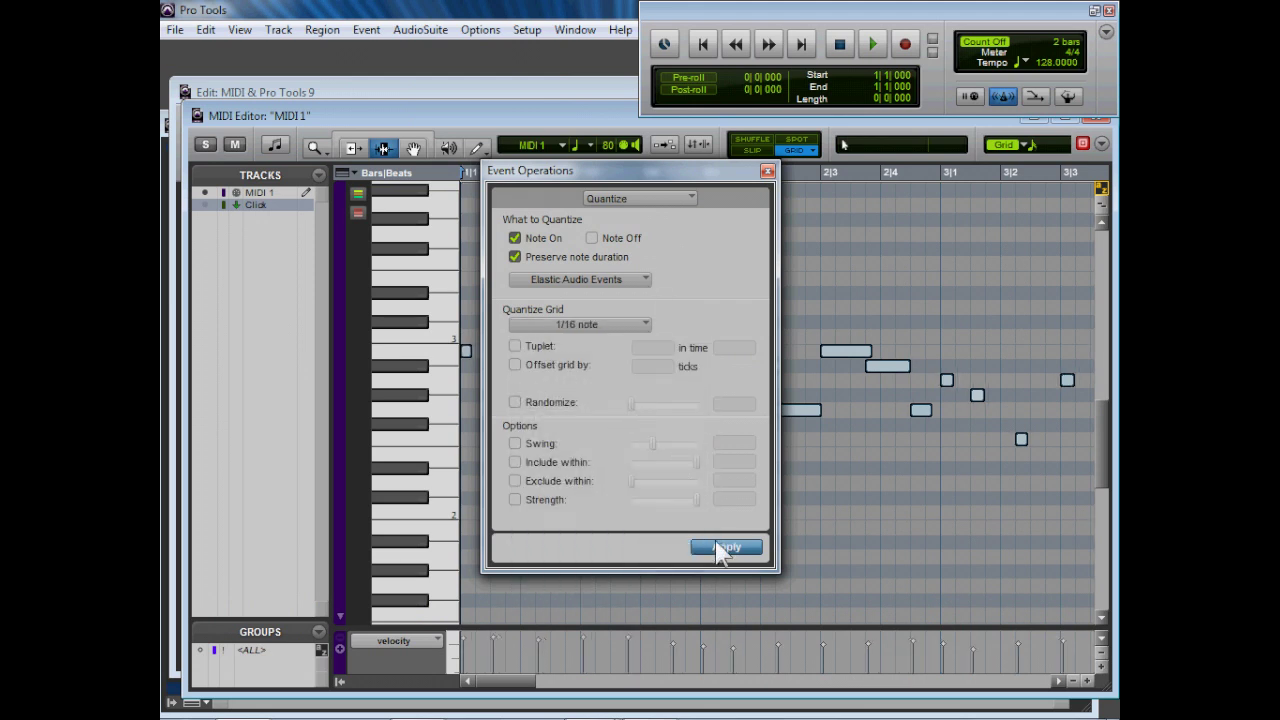
left_click(767, 172)
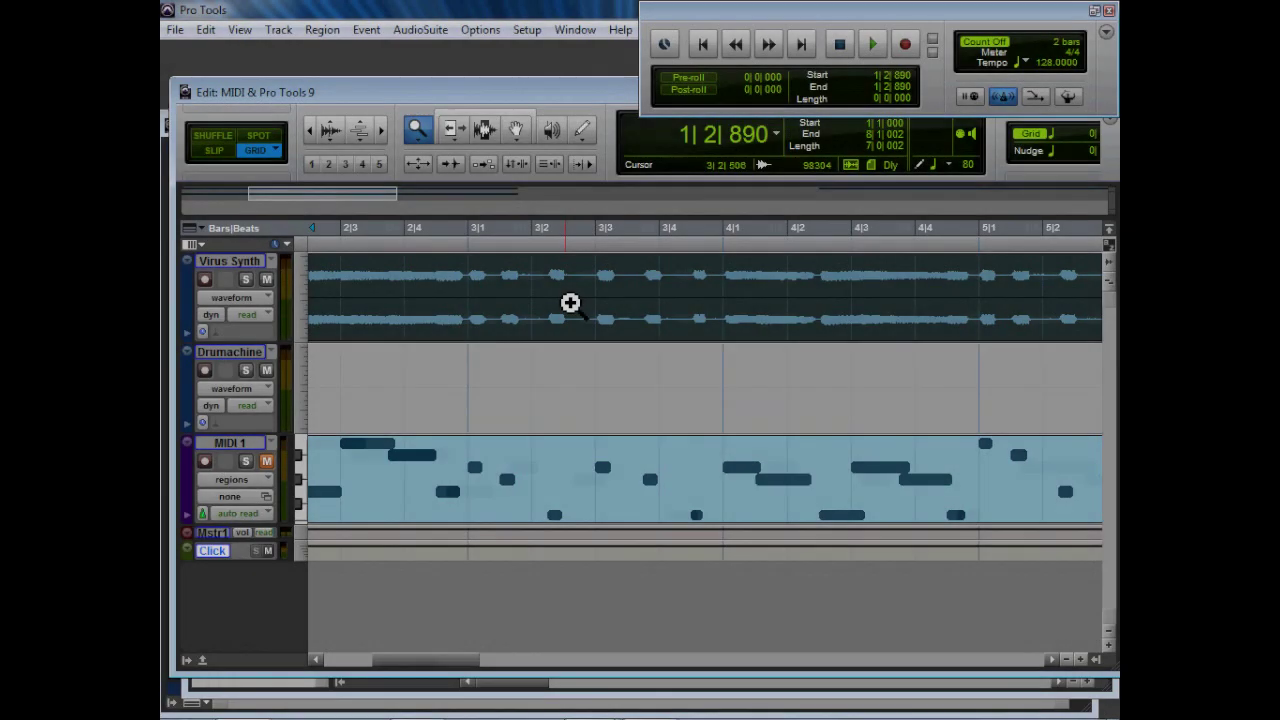
Step: Zoom the timeline in closely around the MIDI note at 4|1
left_click(600, 305)
left_click(903, 302)
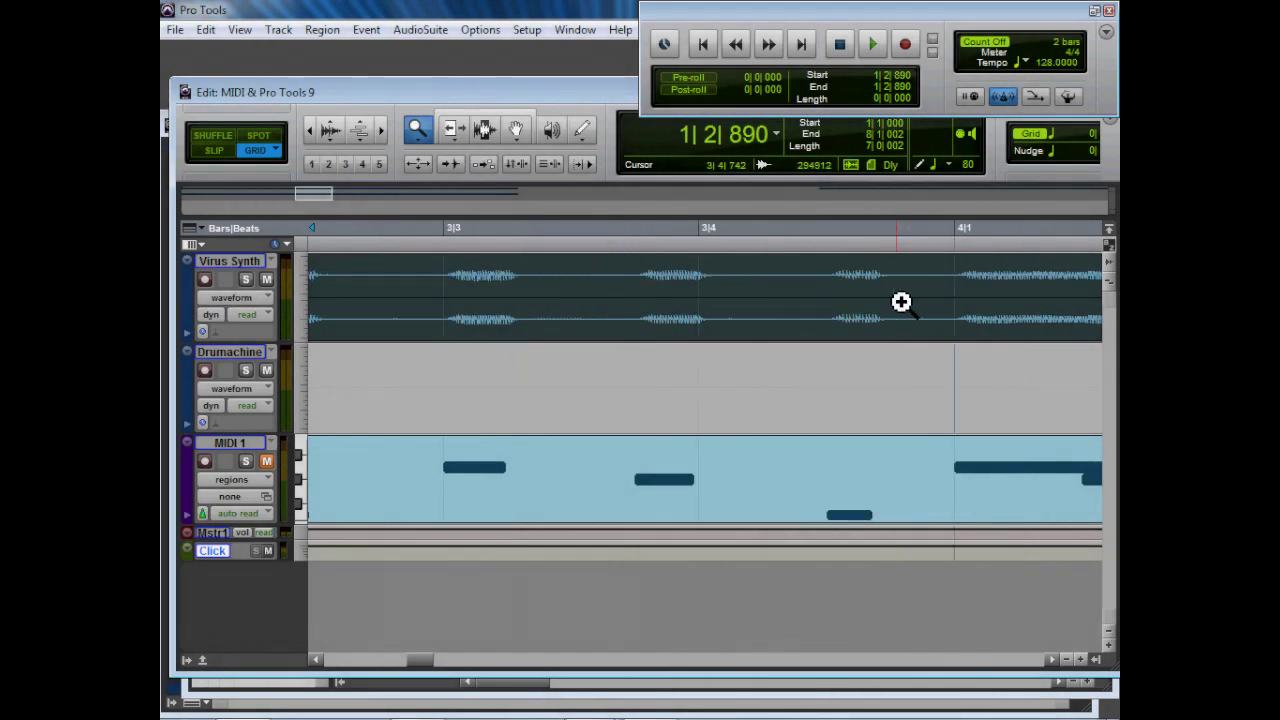
left_click(1000, 310)
left_click(620, 299)
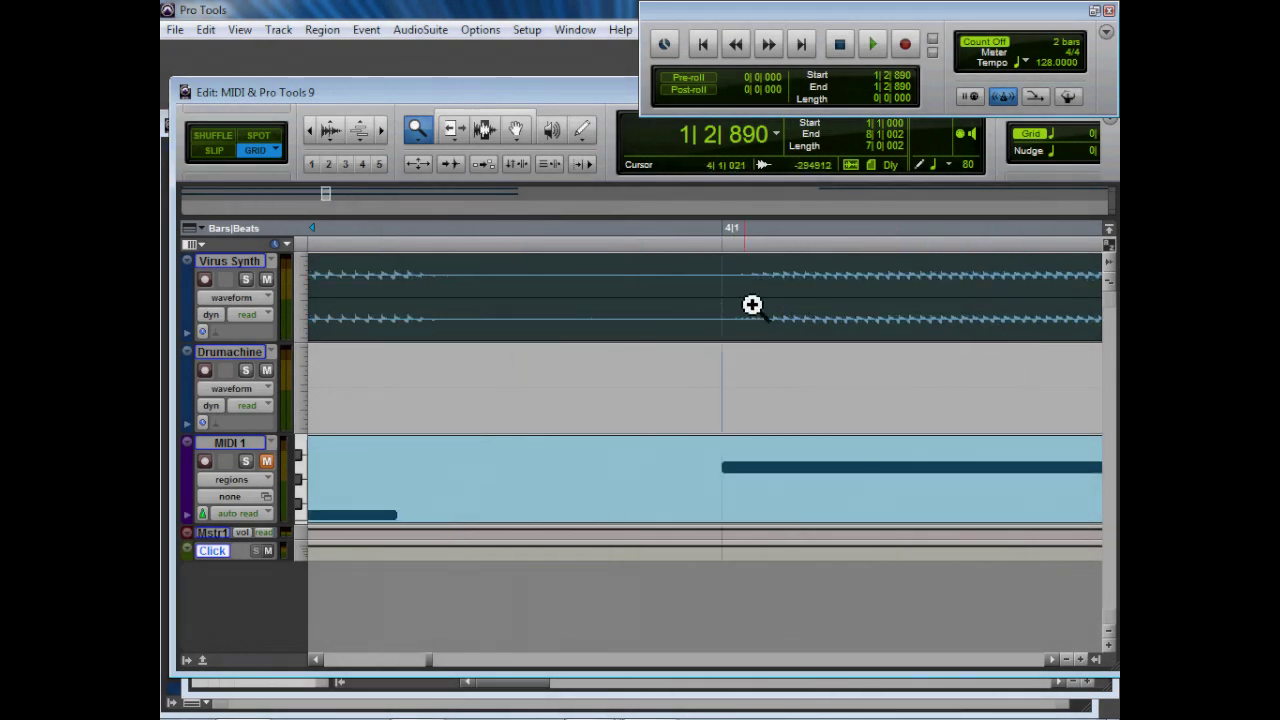
left_click(748, 305)
left_click(675, 311)
left_click(663, 314)
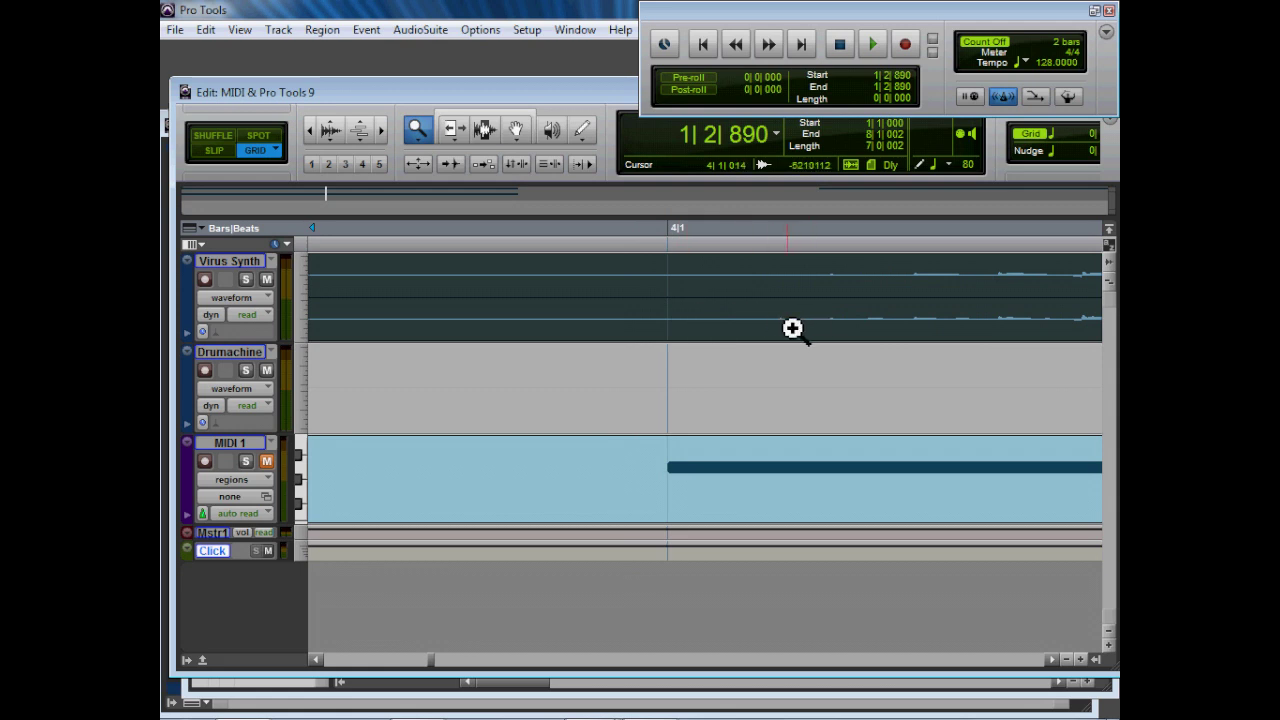
Step: With the Grabber in Slip mode, select the Virus Synth gap from 4|1|000 to 4|1|013
left_click(679, 328)
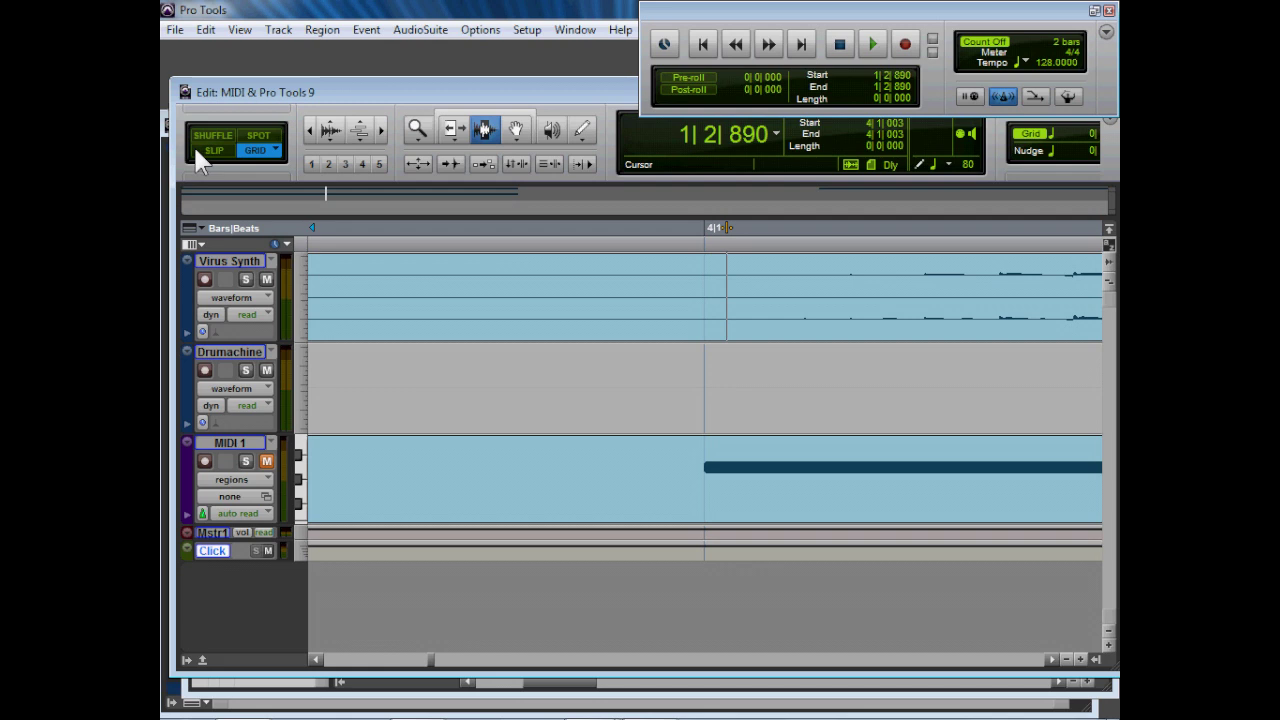
left_click(205, 150)
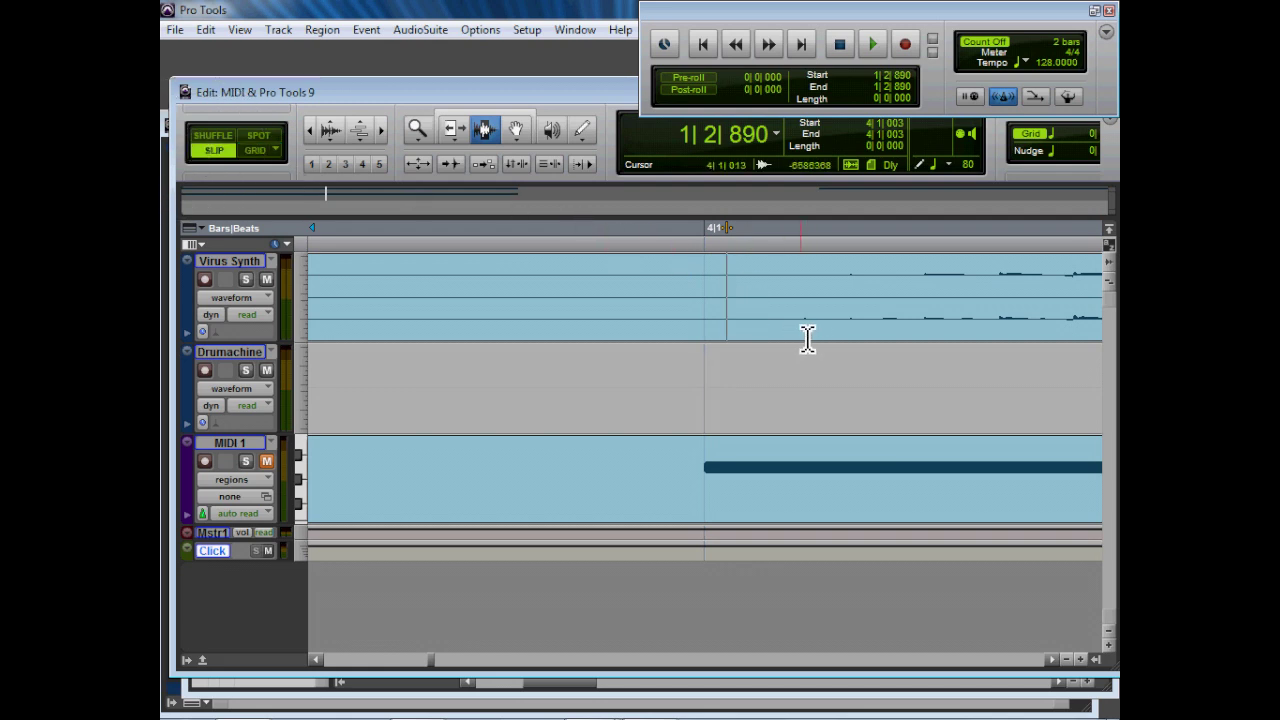
left_click_drag(807, 338, 708, 330)
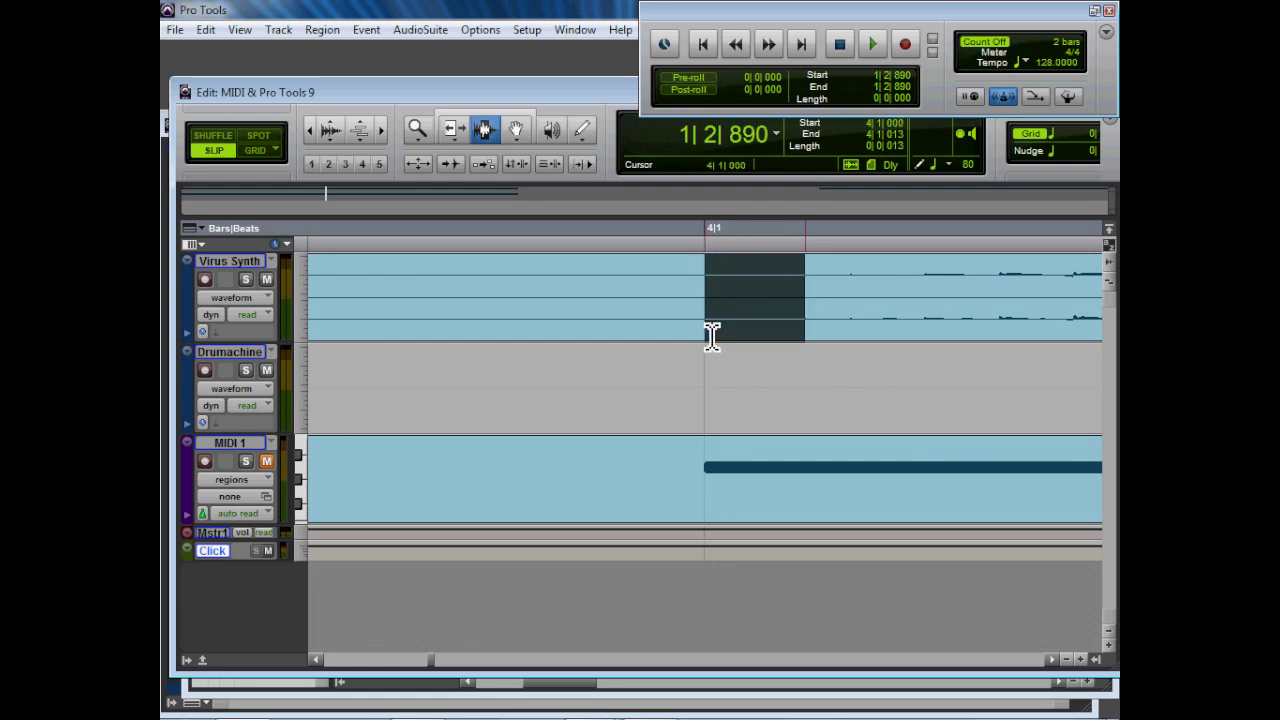
Step: Read the gap length in Samples (285), then switch the Main Counter to Bars|Beats
left_click(776, 131)
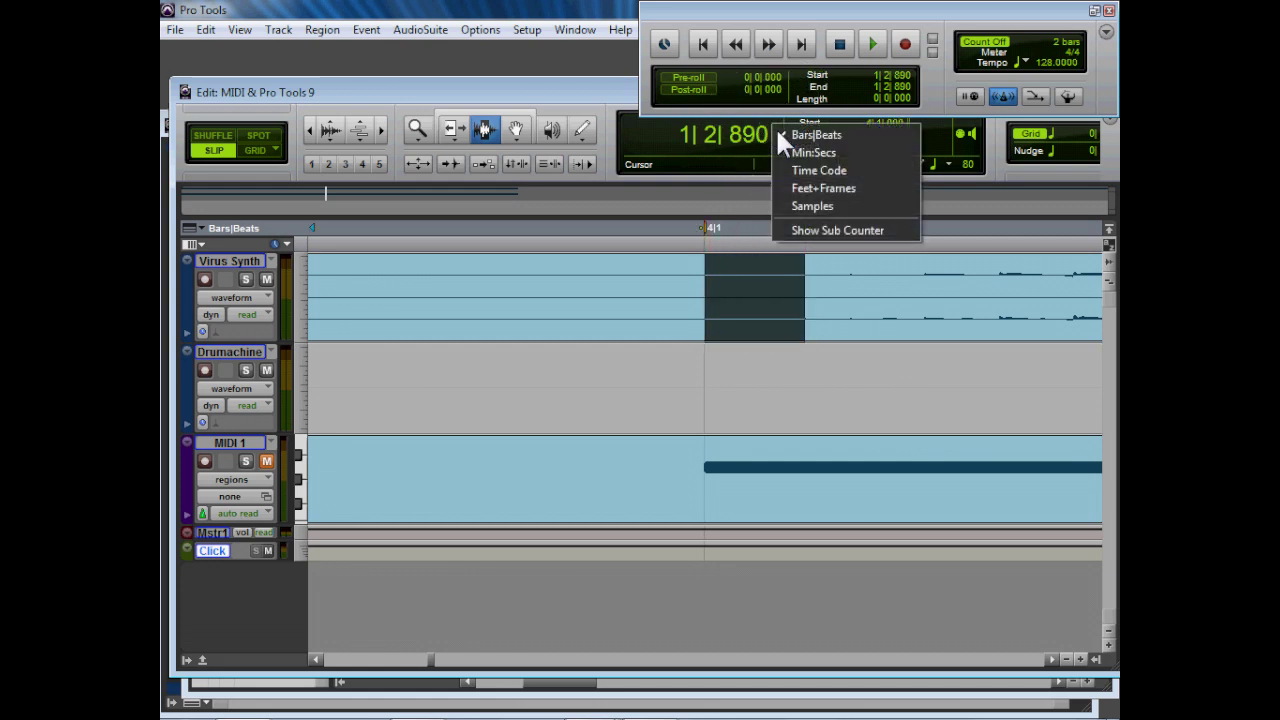
left_click(867, 209)
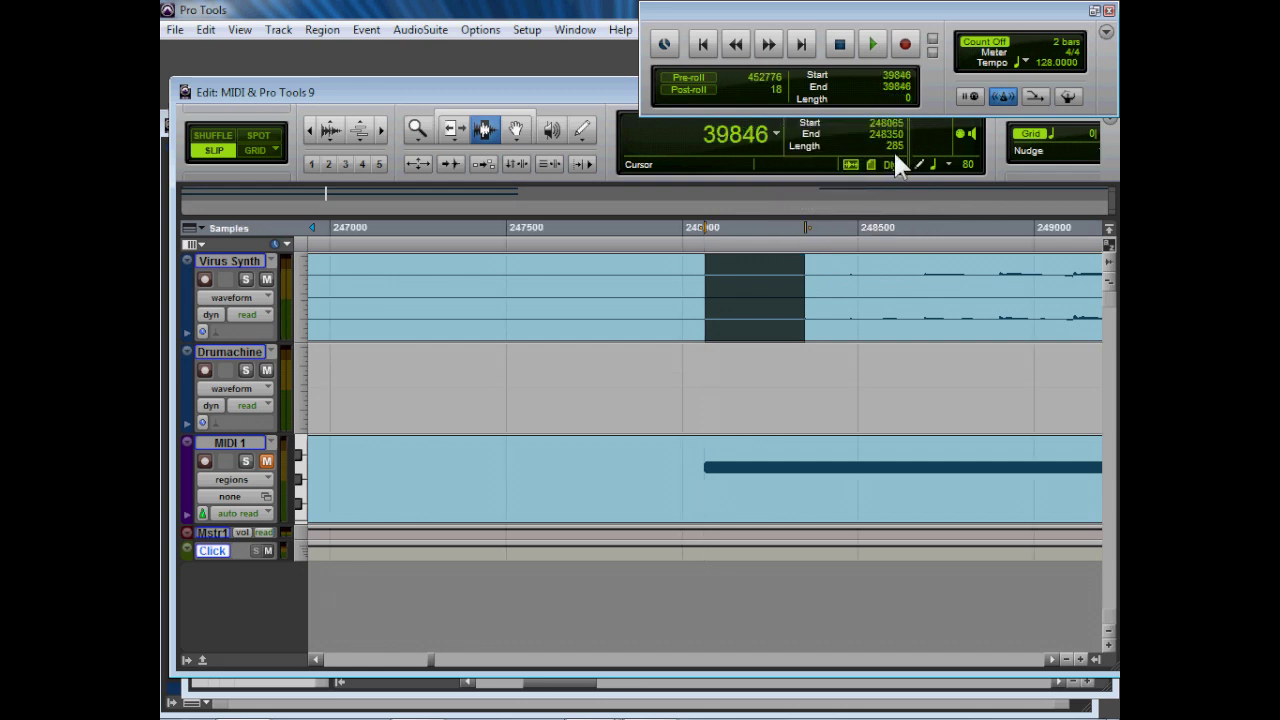
left_click(895, 160)
left_click(895, 160)
left_click(775, 130)
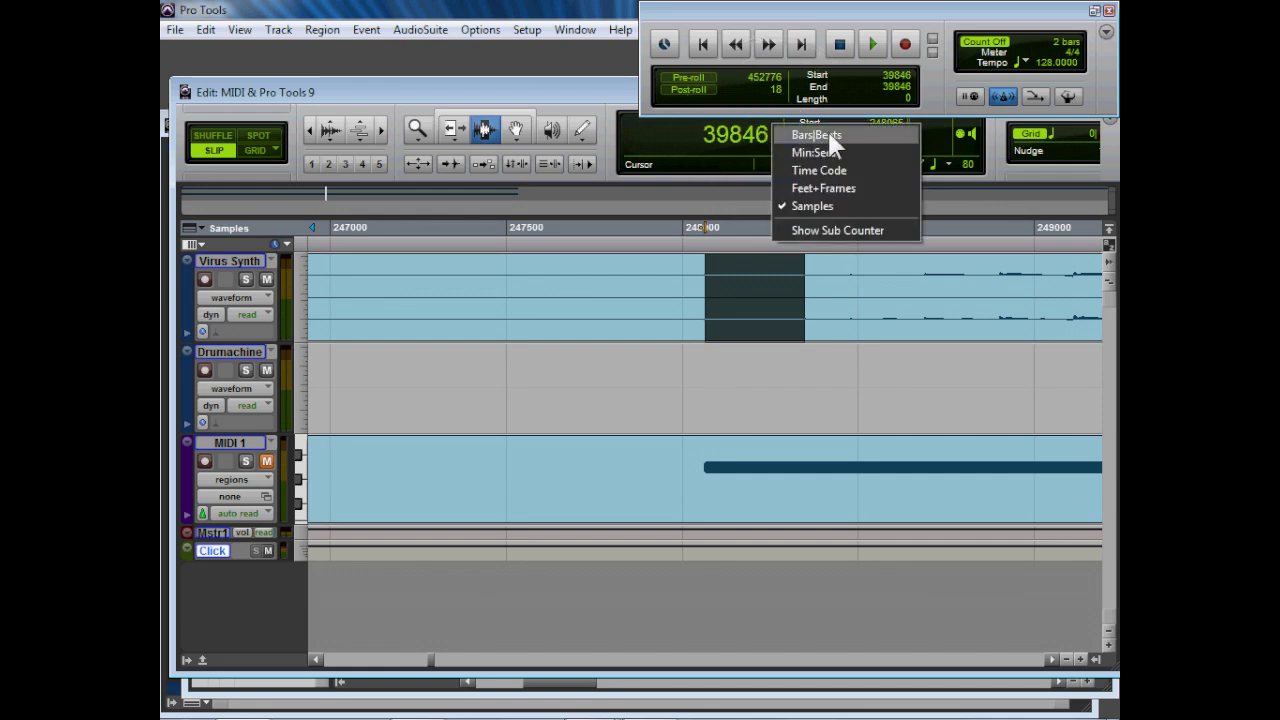
left_click(856, 137)
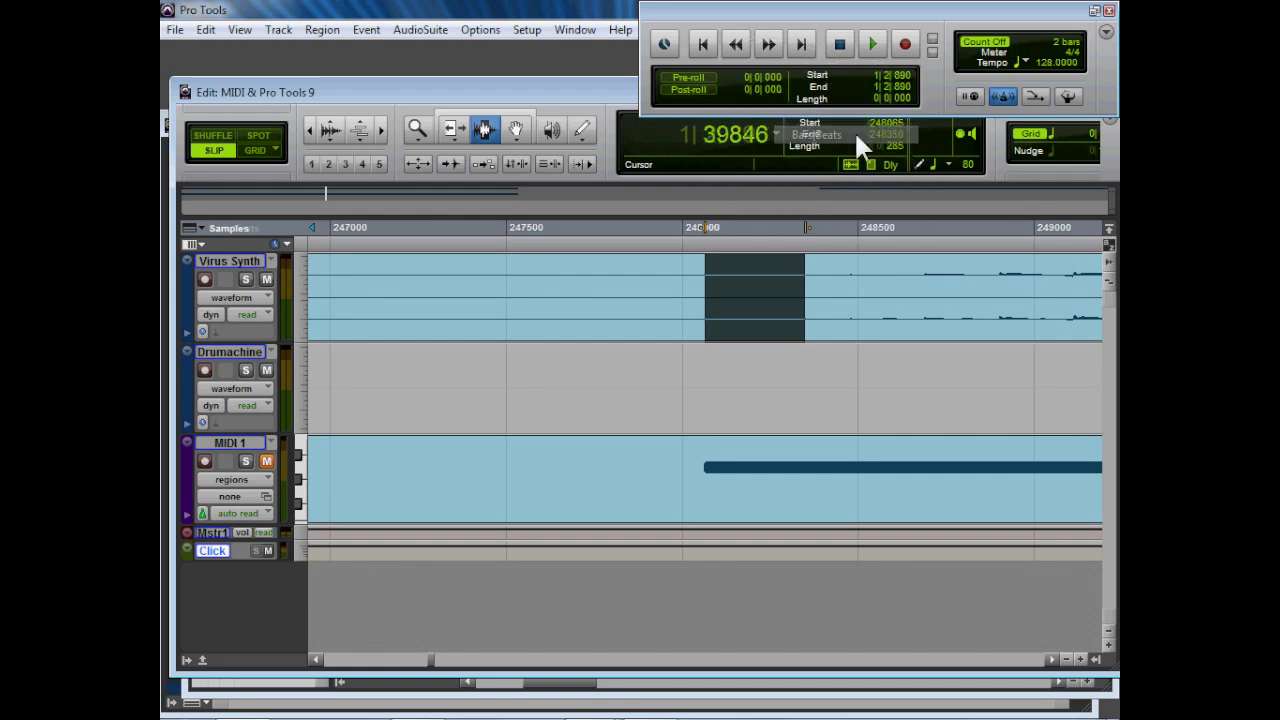
Step: Set the Global MIDI Playback Offset in MIDI preferences to -285 samples and confirm
left_click(533, 37)
left_click(641, 297)
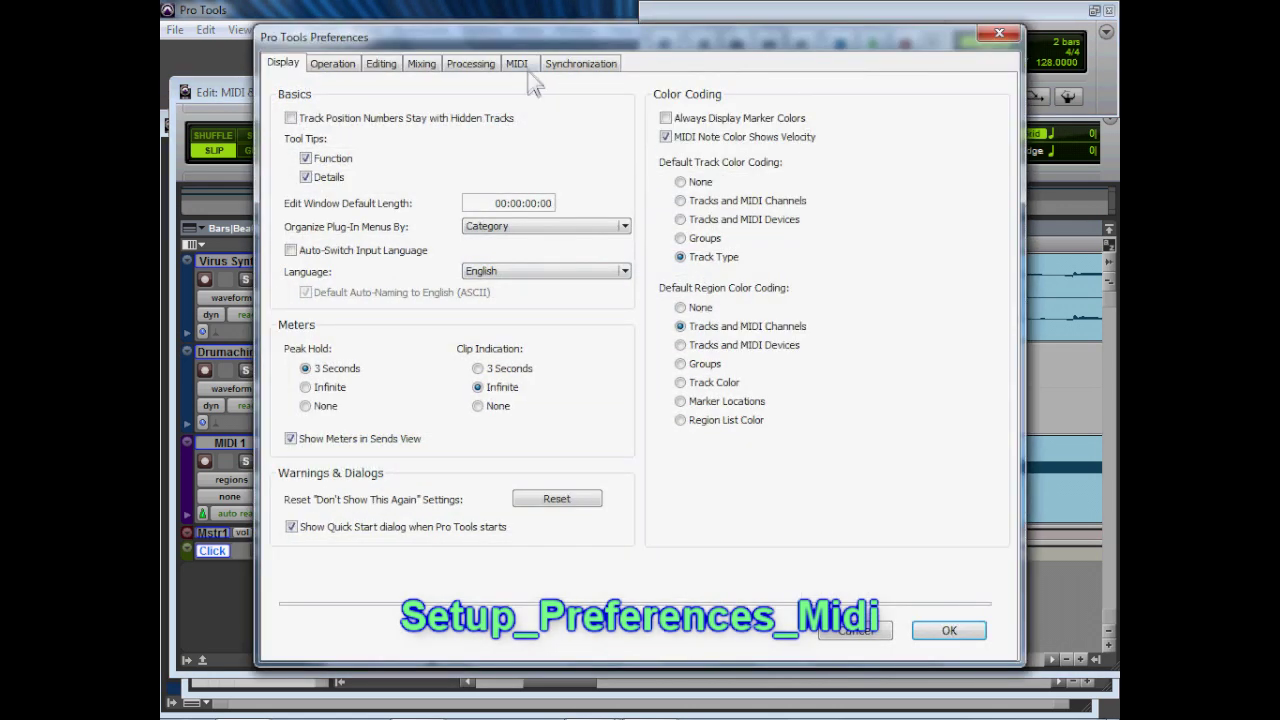
left_click(526, 70)
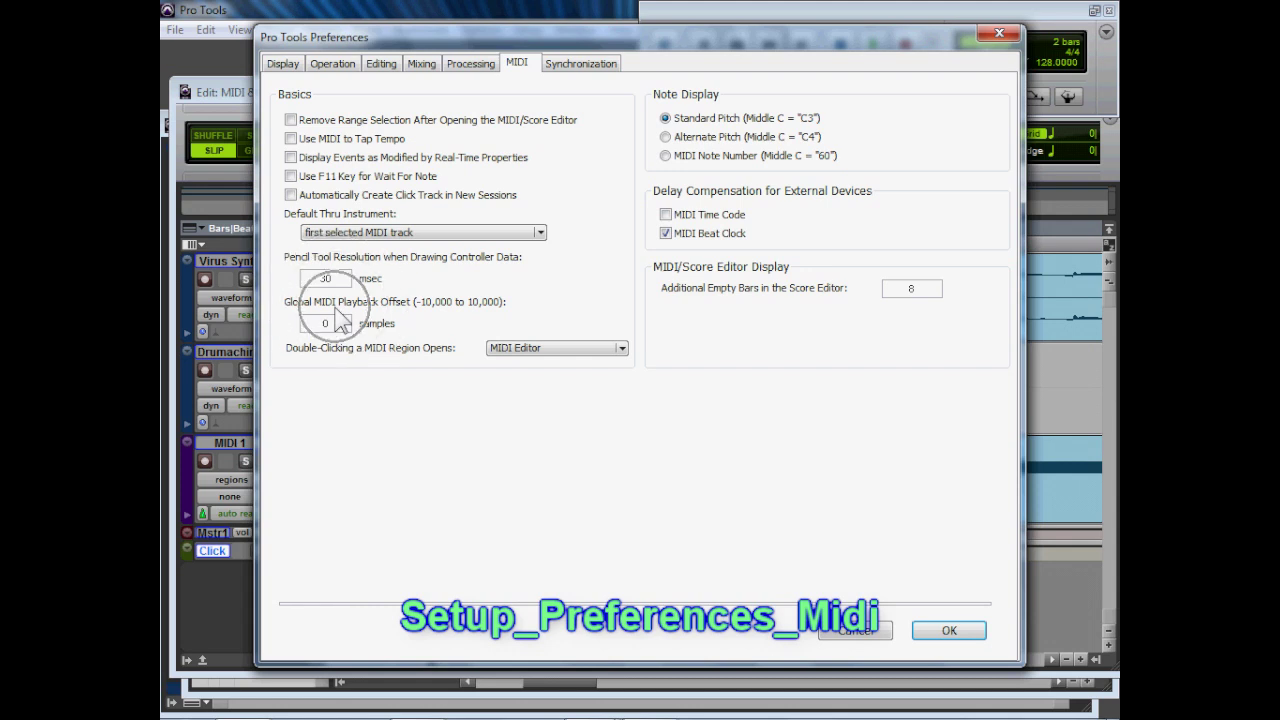
double_click(343, 326)
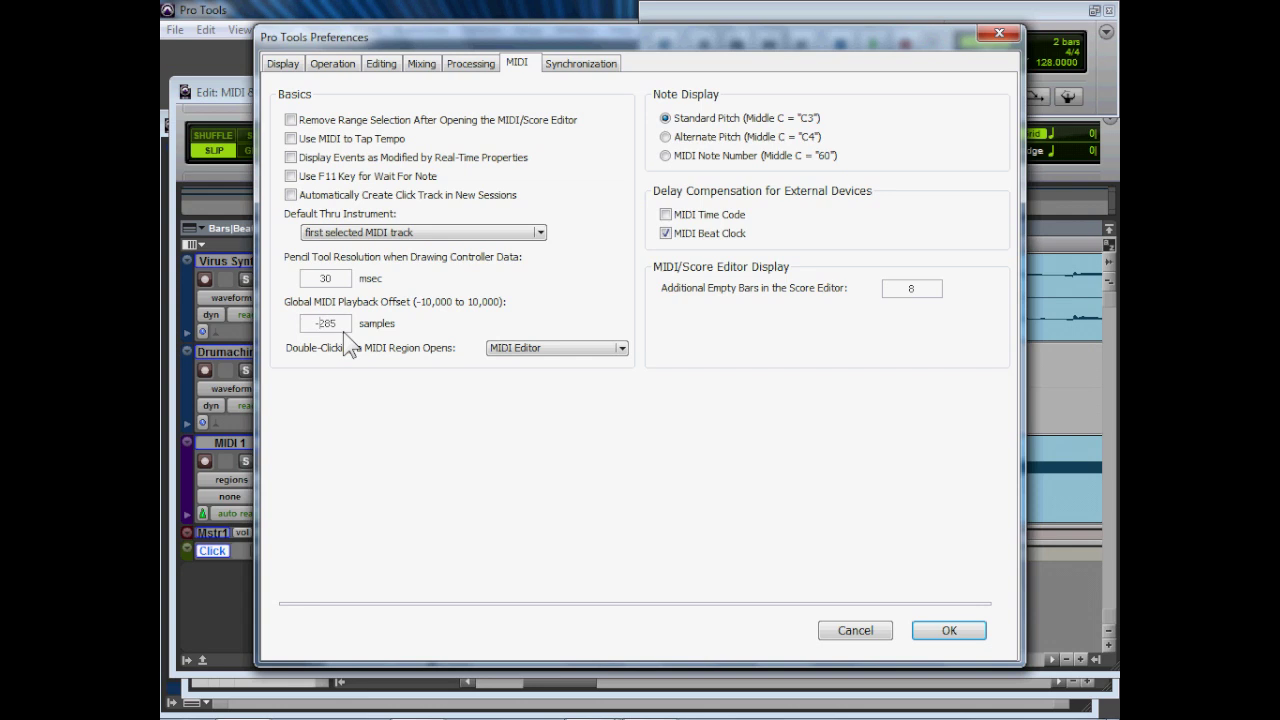
left_click(960, 629)
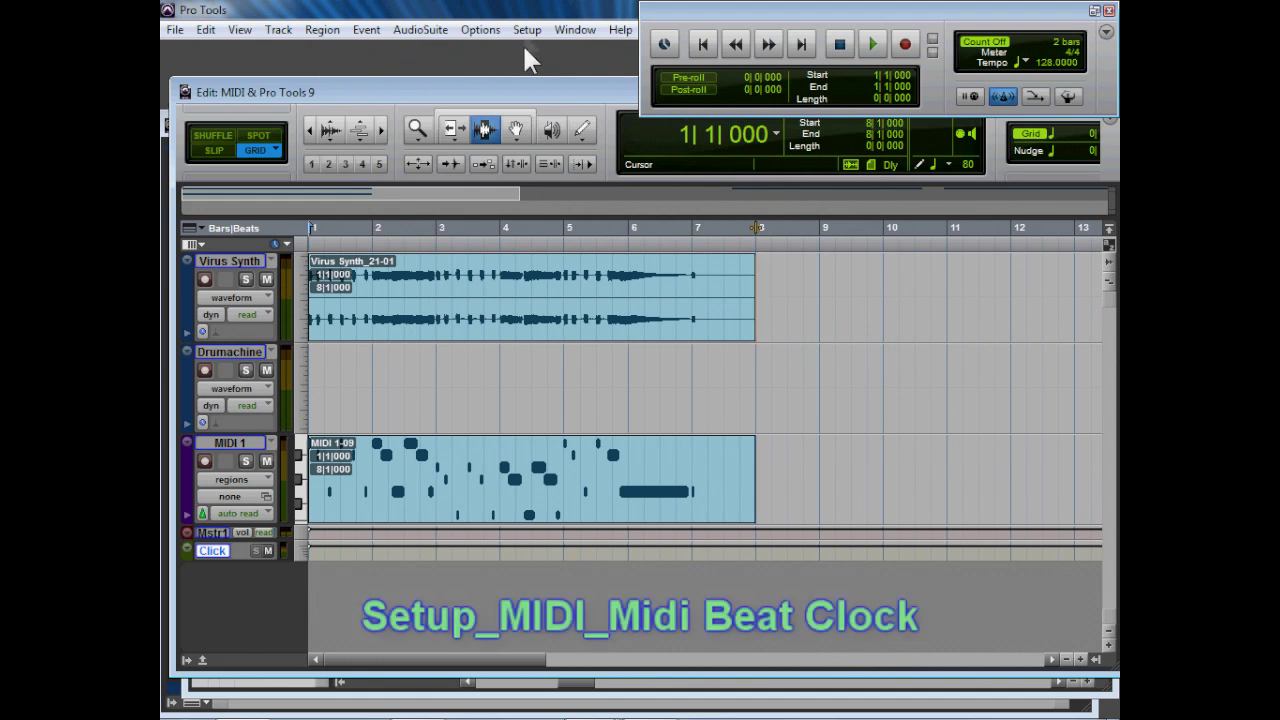
Step: Enable MIDI Beat Clock to ACIDSTORM with a -500 sample offset
left_click(527, 30)
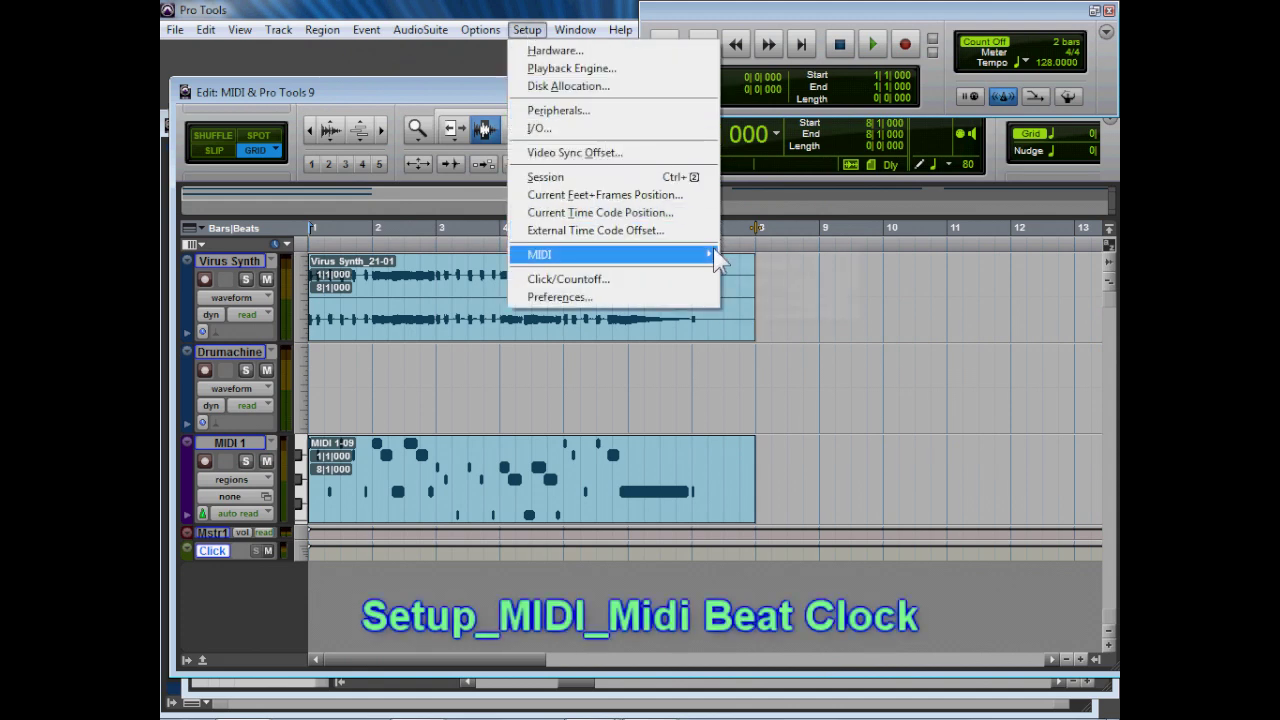
mouse_move(712, 255)
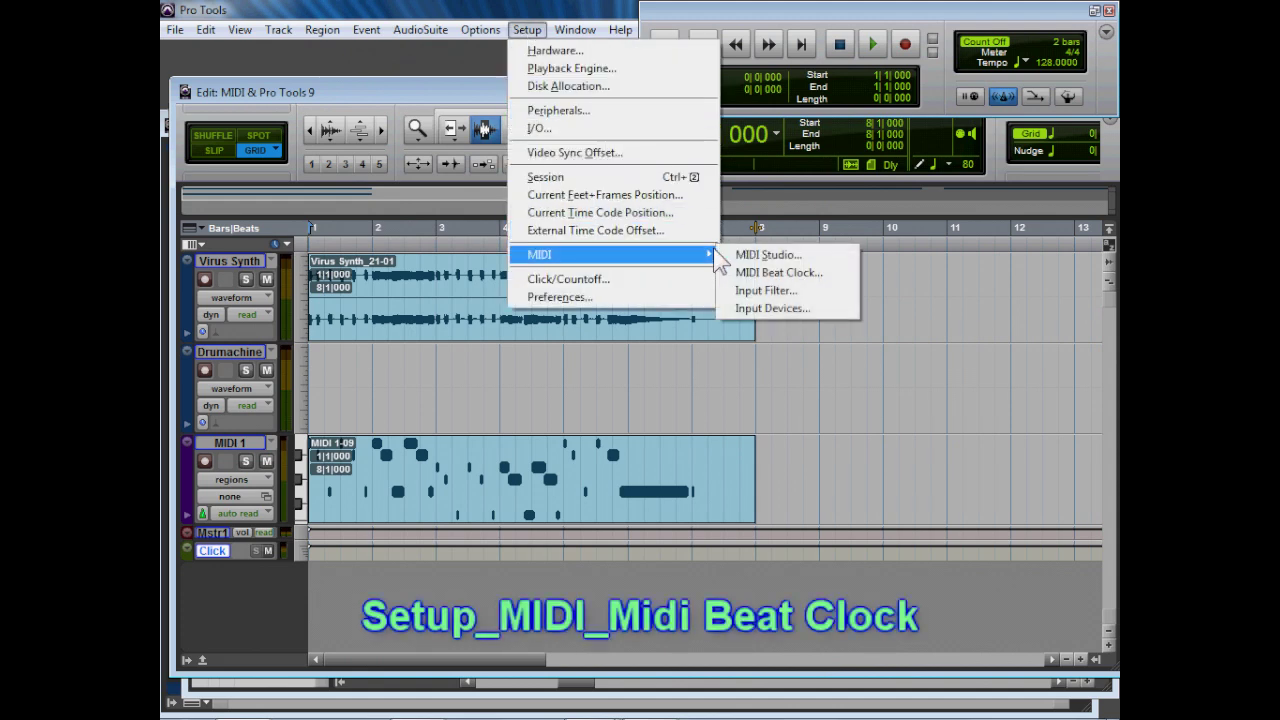
left_click(834, 273)
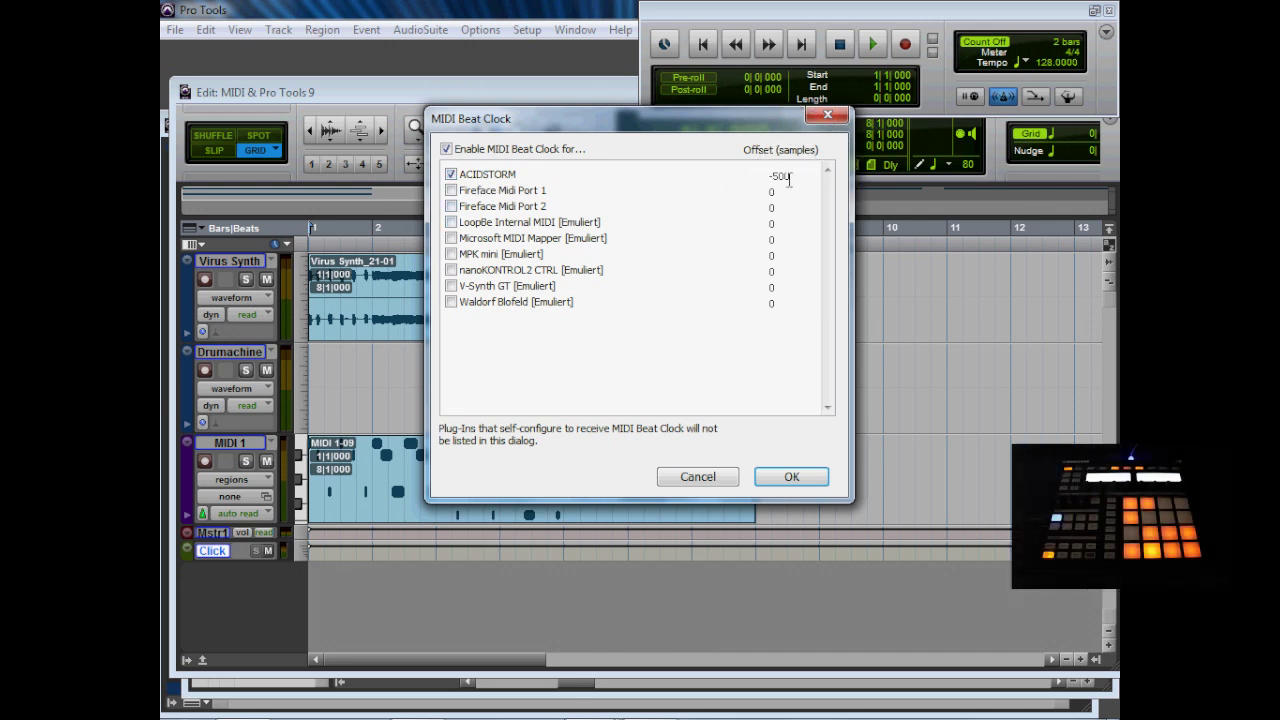
left_click(791, 480)
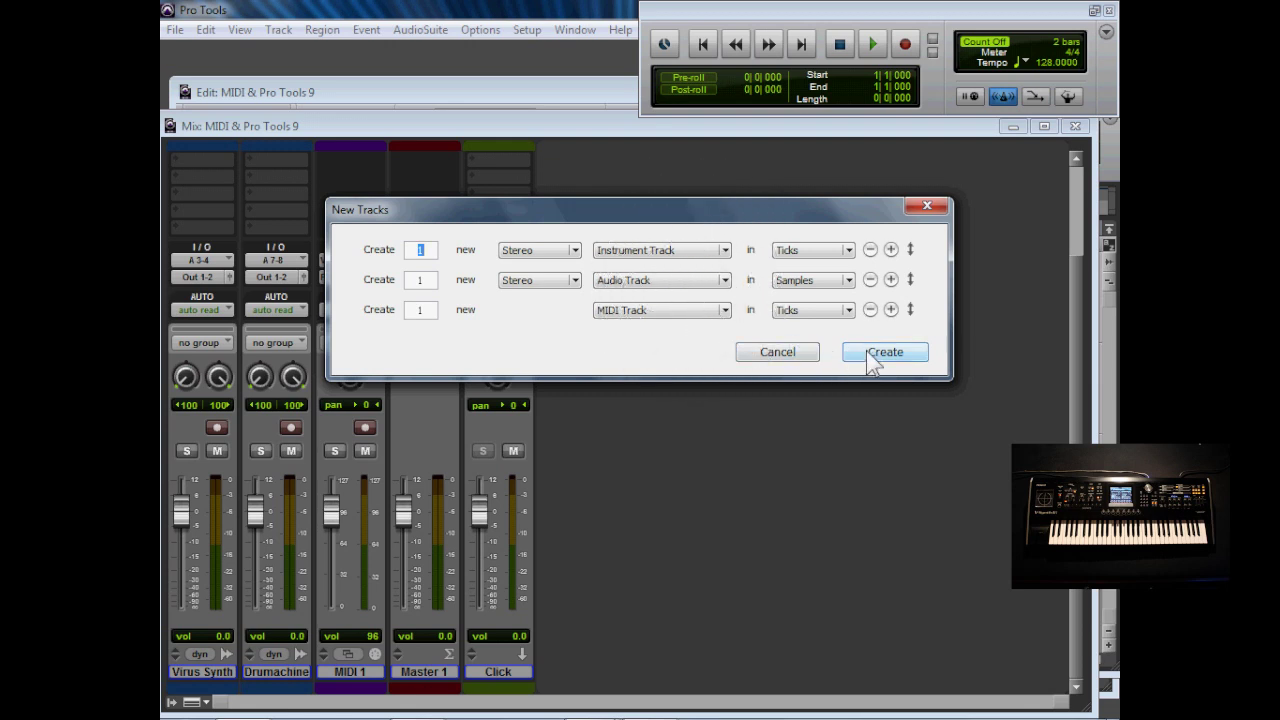
Step: Create the instrument, audio and MIDI tracks, then load Mini Grand (stereo) on Inst 1
left_click(899, 363)
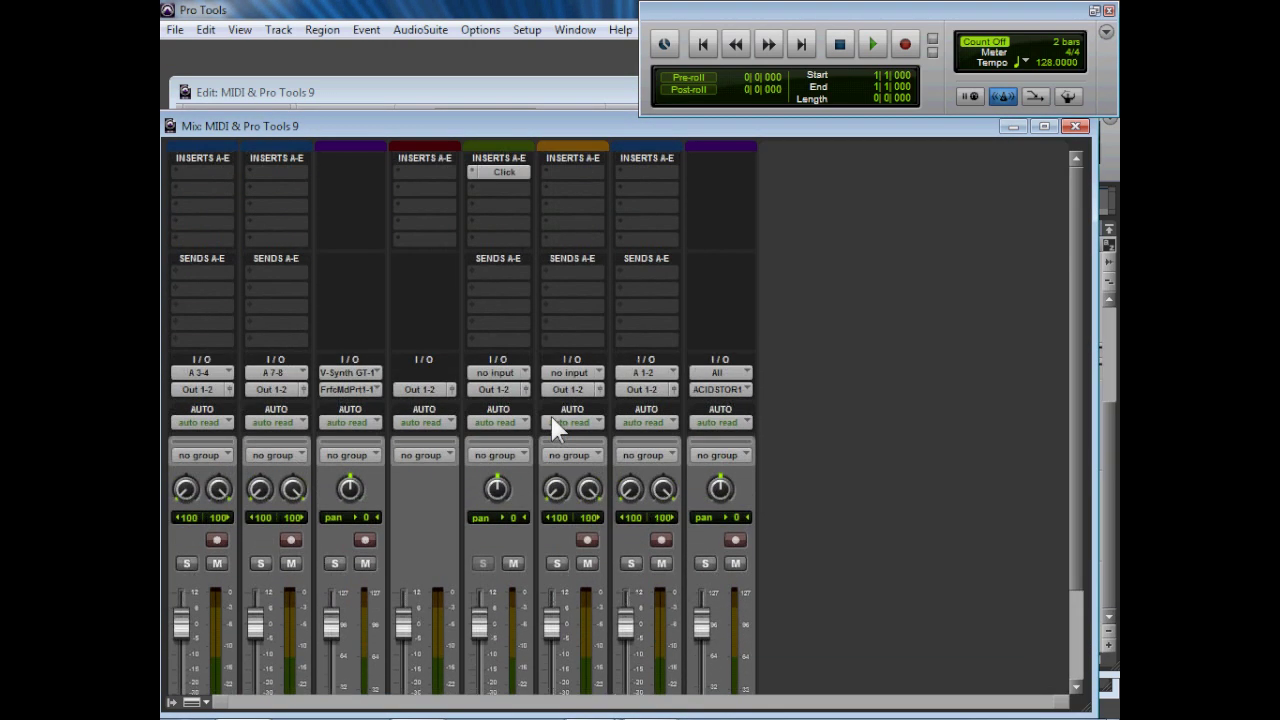
left_click(565, 172)
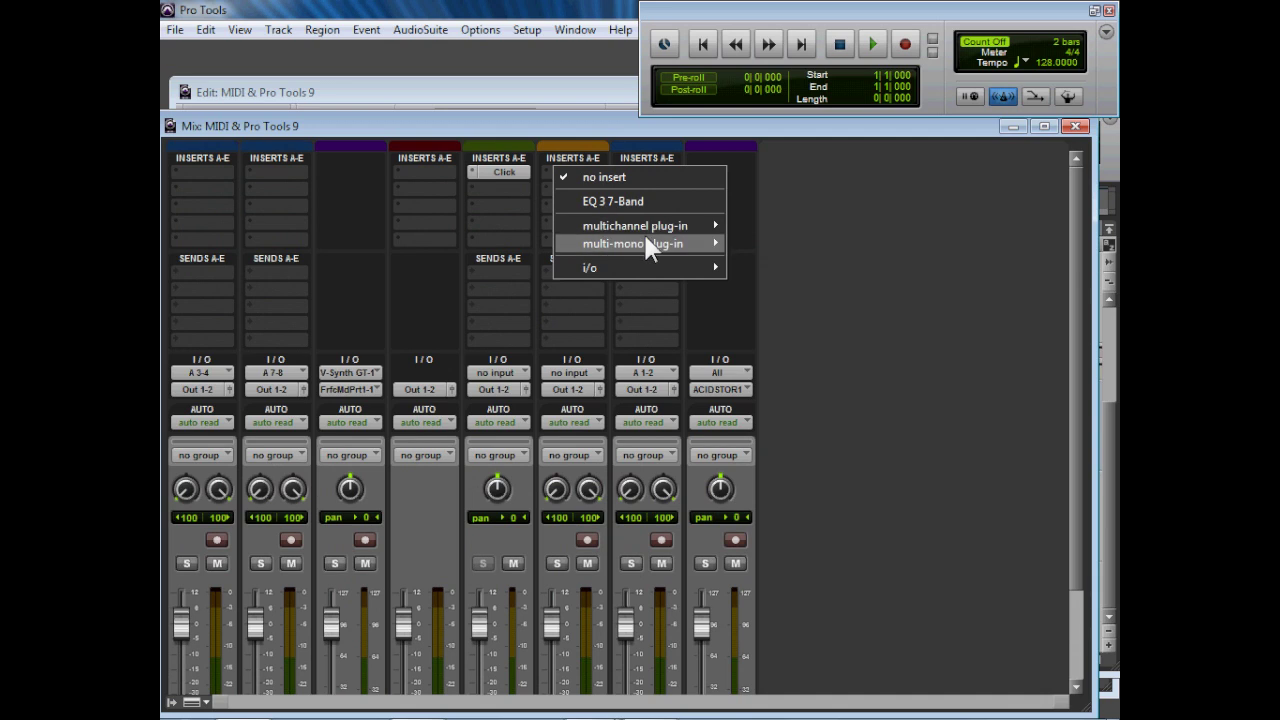
mouse_move(660, 228)
mouse_move(814, 382)
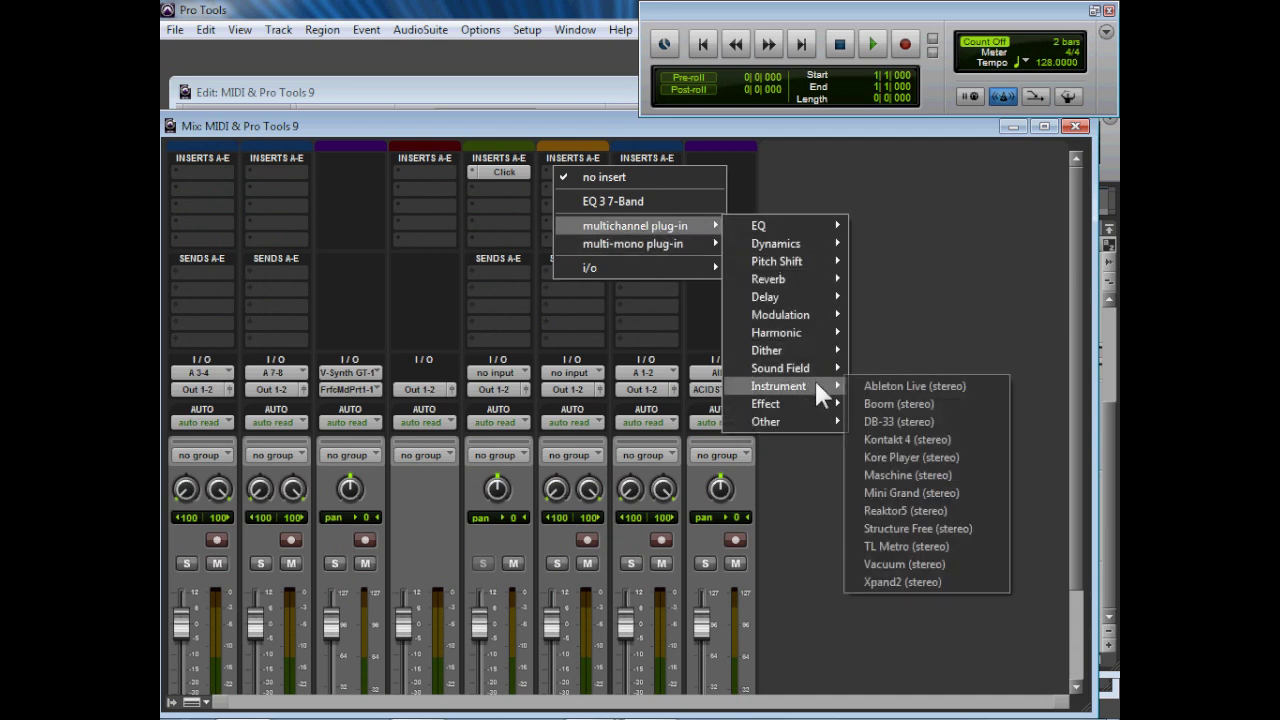
left_click(950, 491)
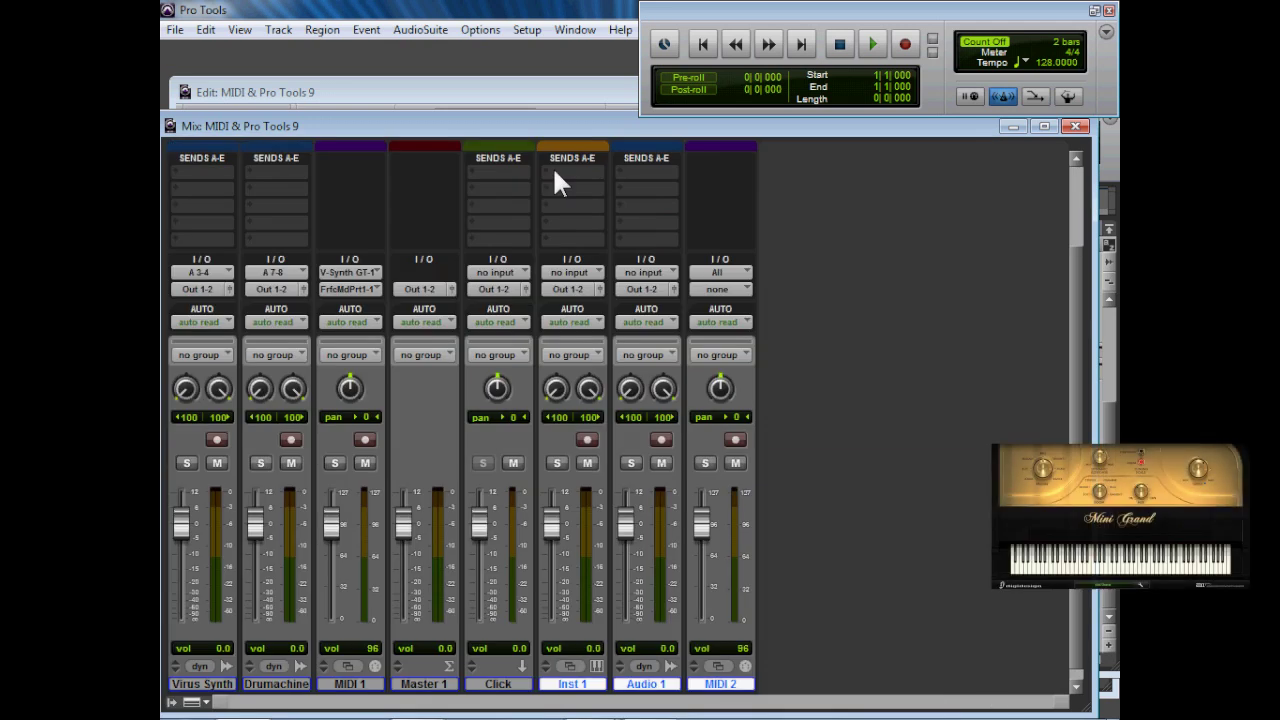
Step: Send Inst 1 to Bus 7-8, feed Audio 1 from Bus 7-8, and raise the send to about -0.6
left_click(552, 168)
mouse_move(575, 220)
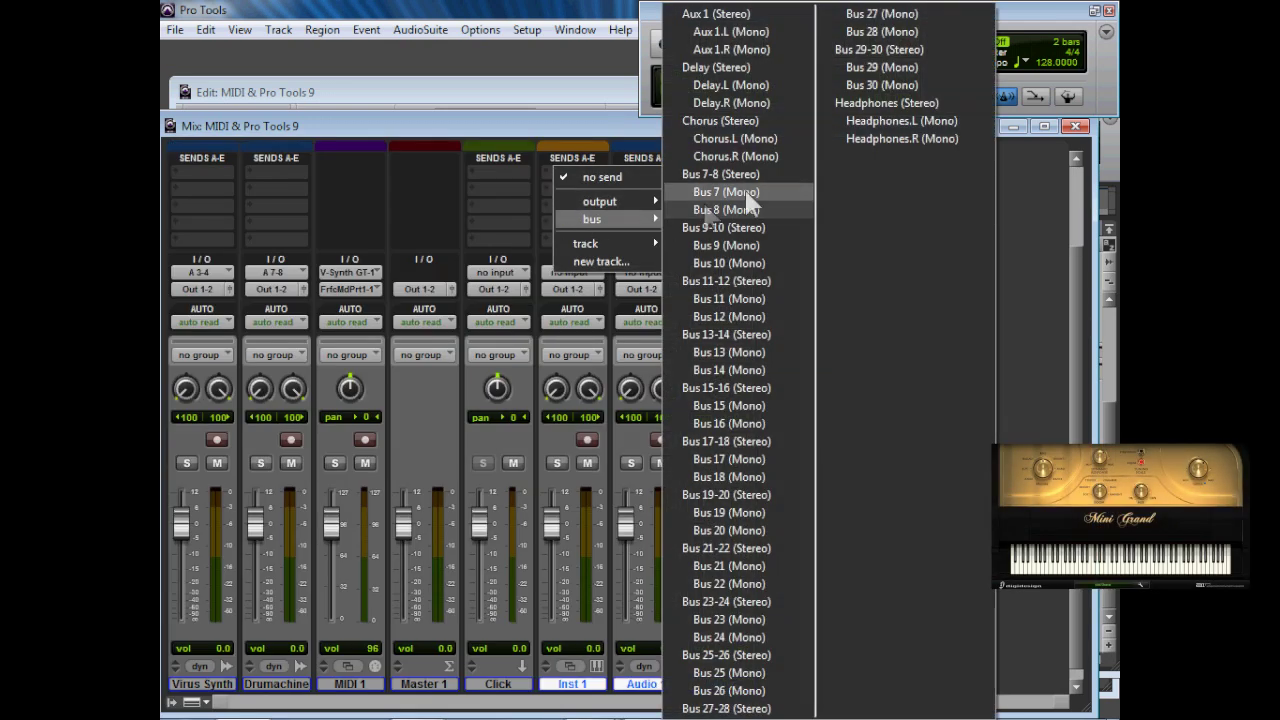
left_click(748, 174)
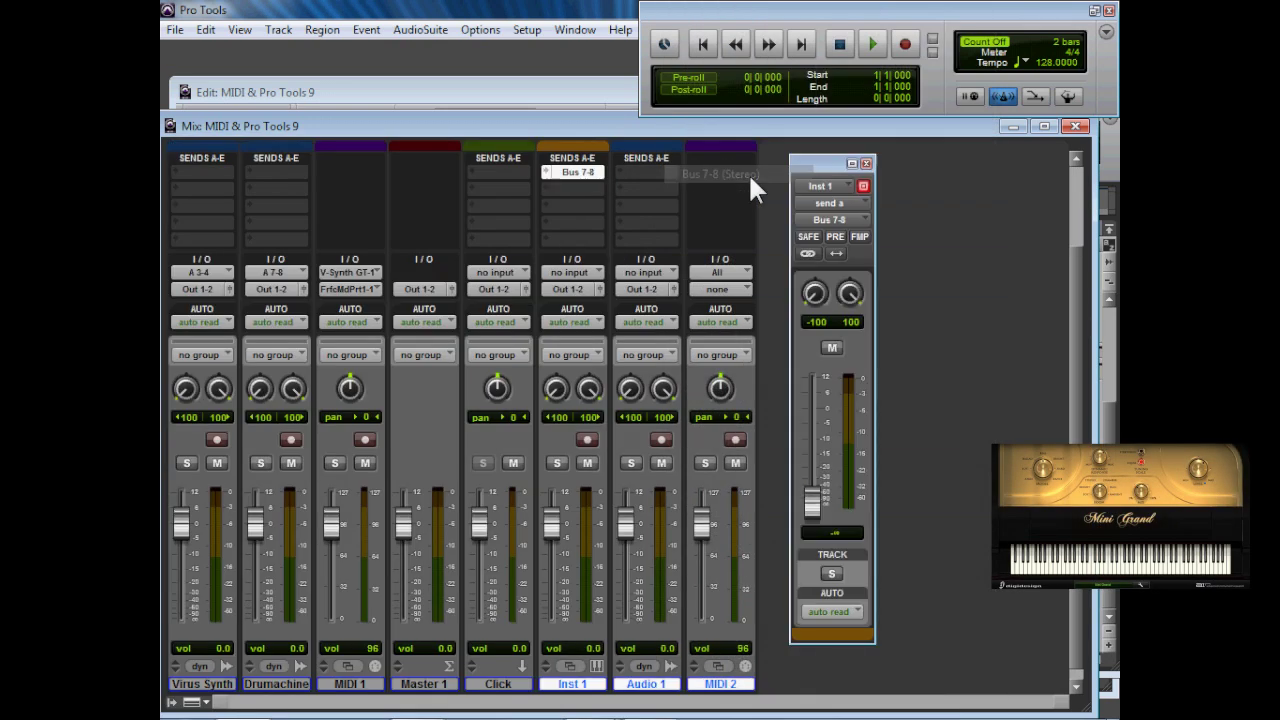
left_click(666, 270)
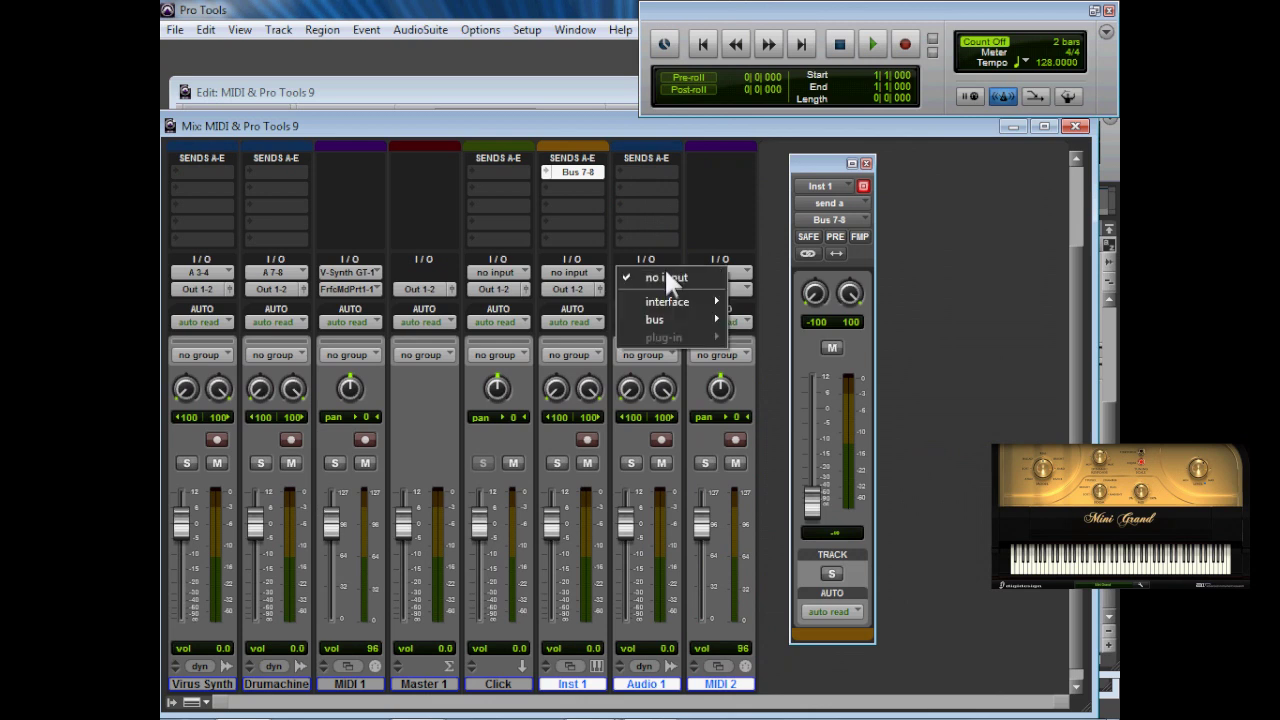
mouse_move(670, 319)
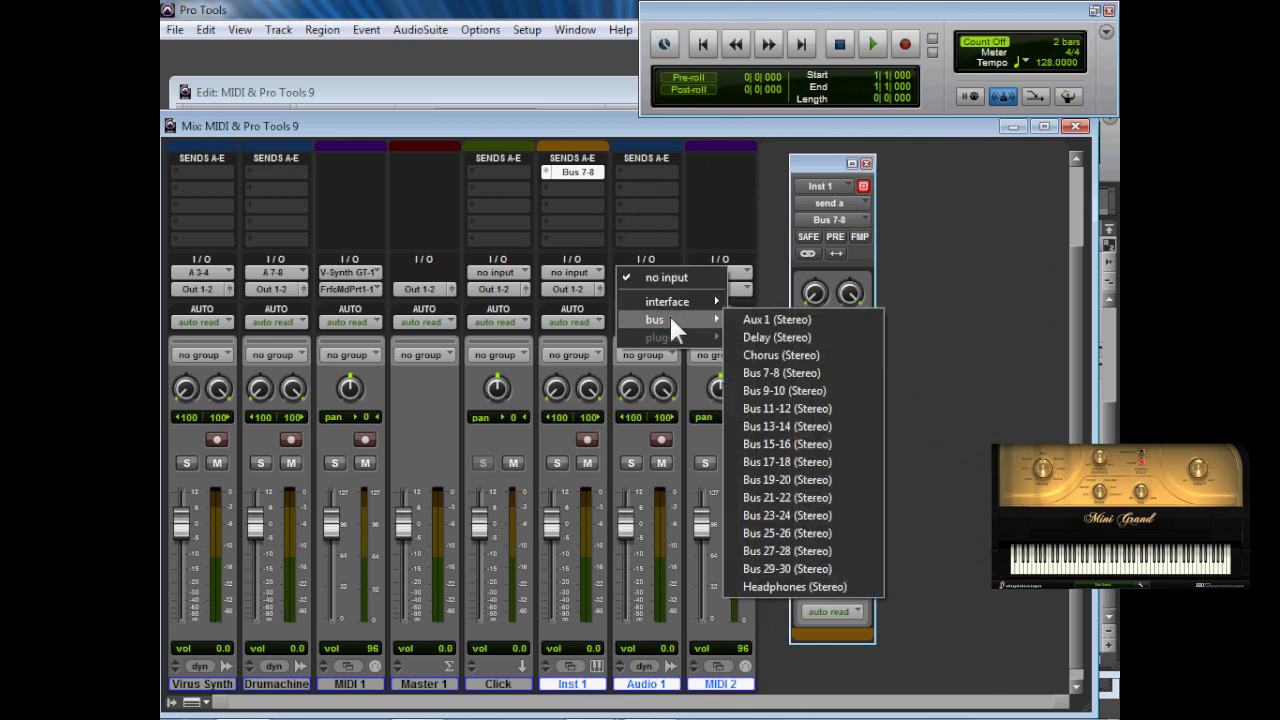
left_click(788, 373)
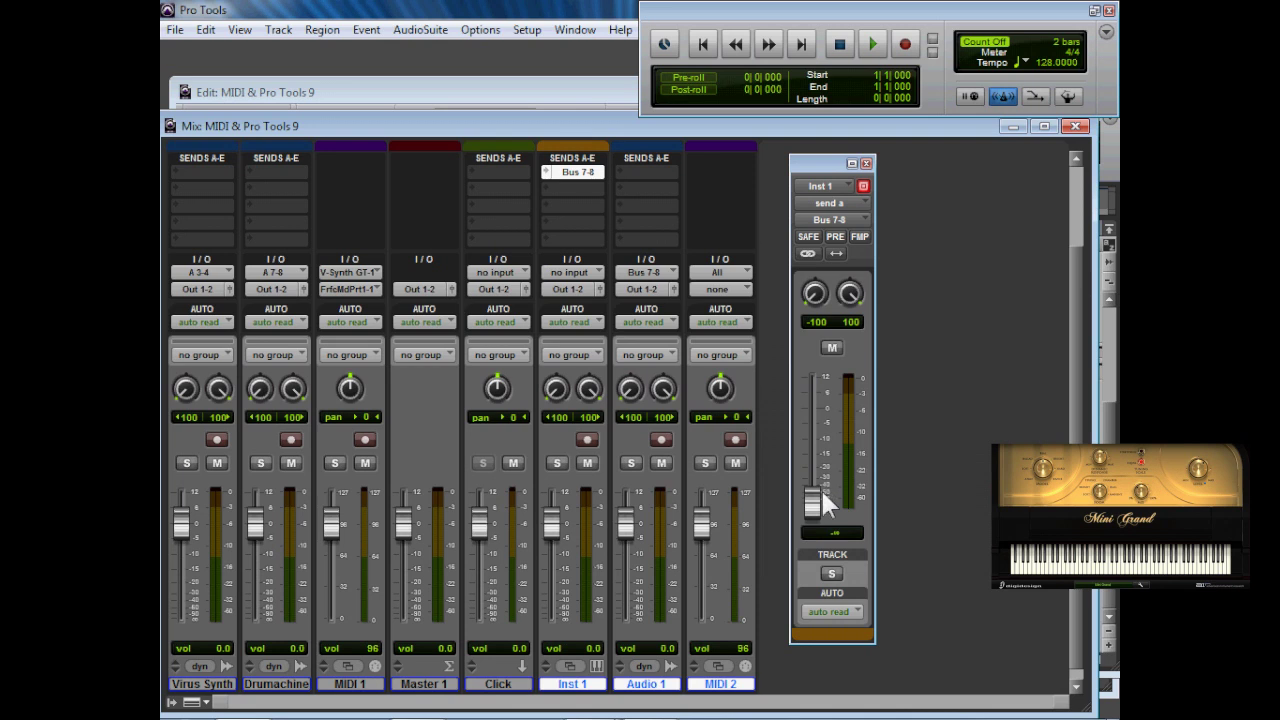
left_click_drag(815, 505, 816, 399)
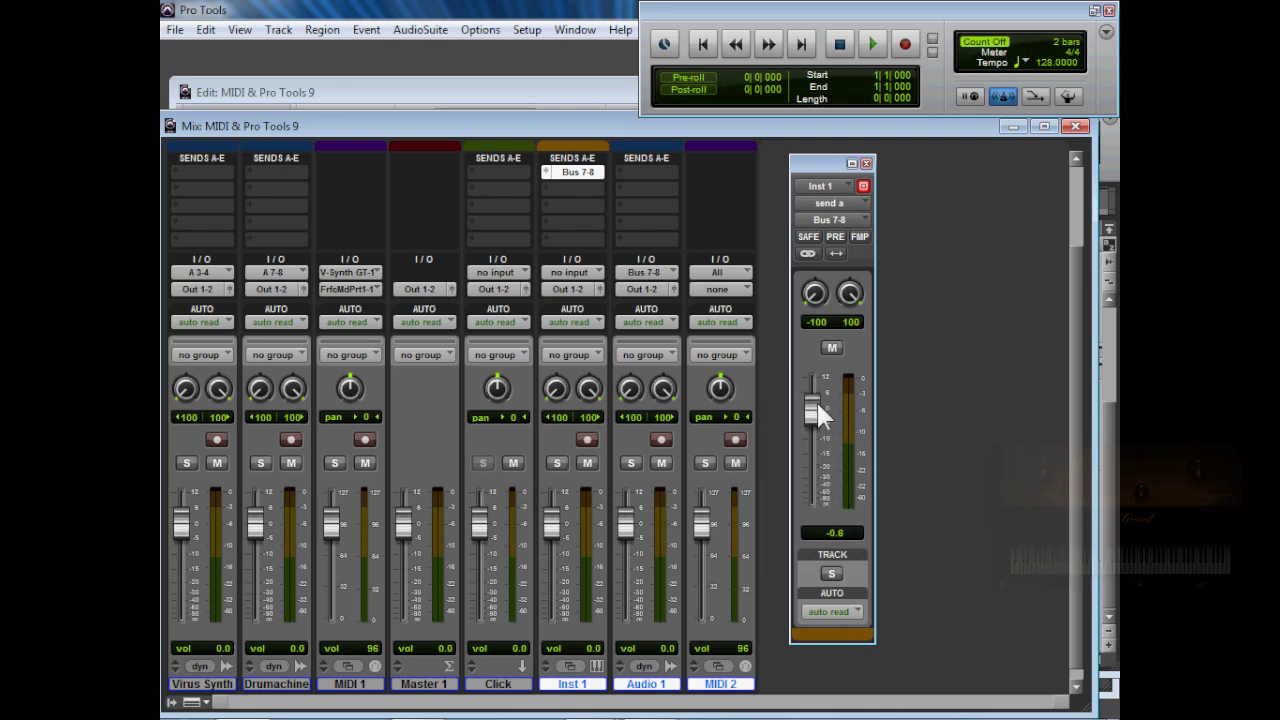
Step: Give MIDI 2 input V-Synth GT channel 1 and output Mini Grand, then start recording
left_click(737, 278)
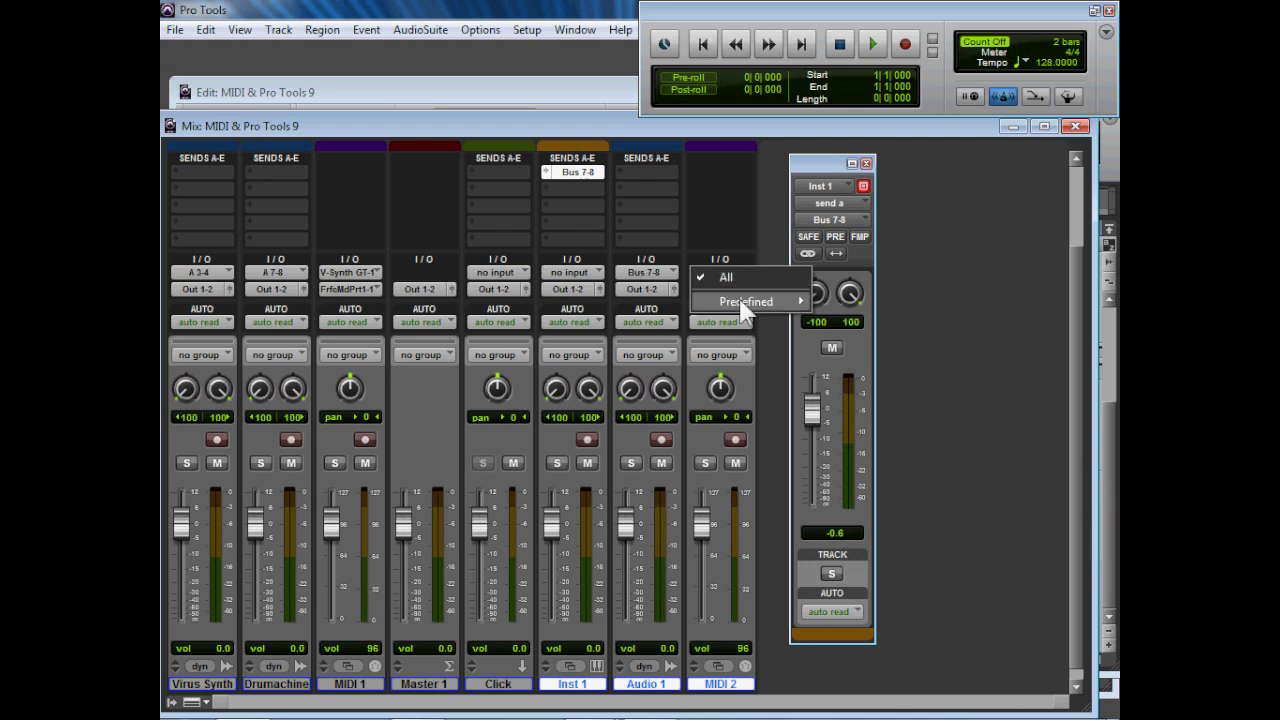
mouse_move(755, 313)
mouse_move(835, 313)
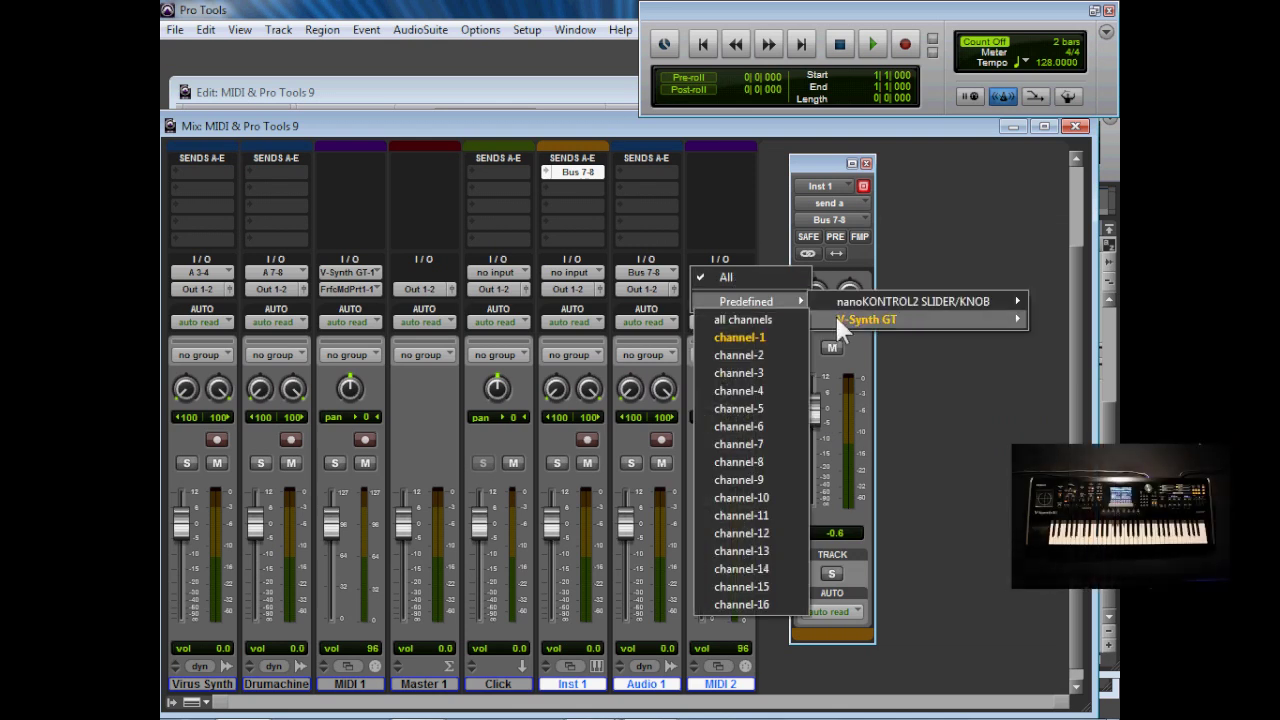
left_click(783, 332)
left_click(746, 289)
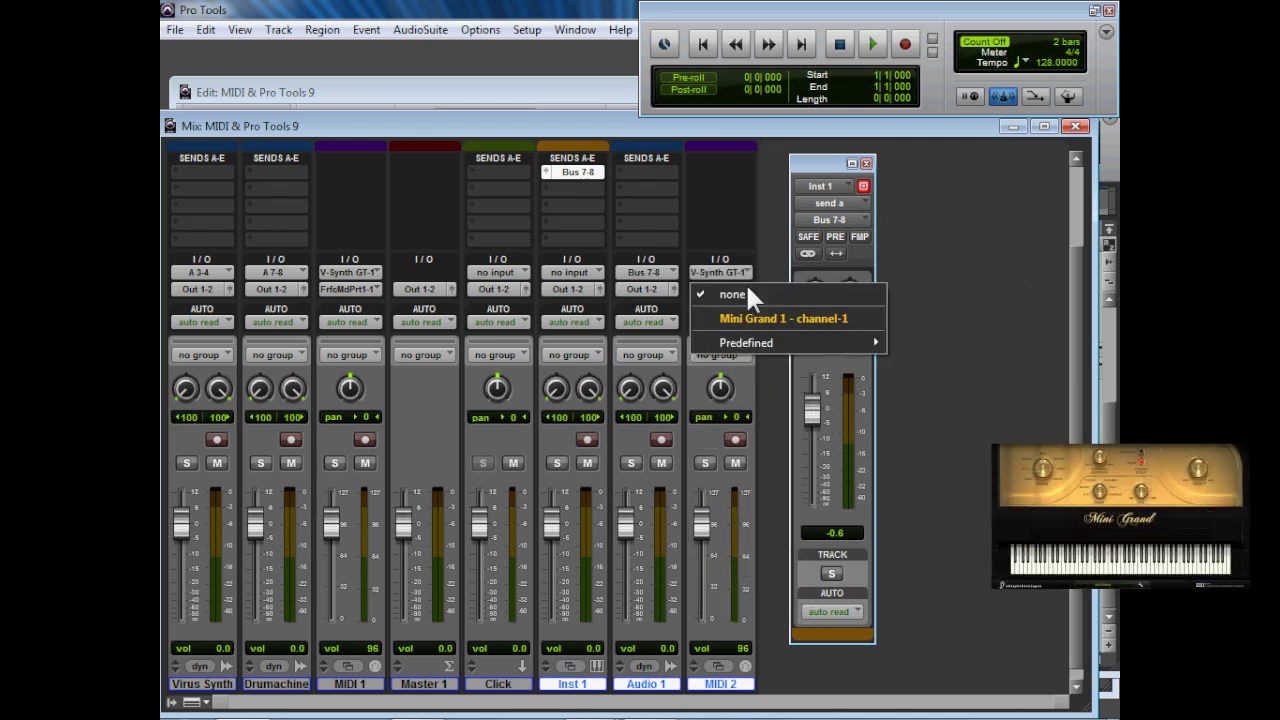
left_click(765, 318)
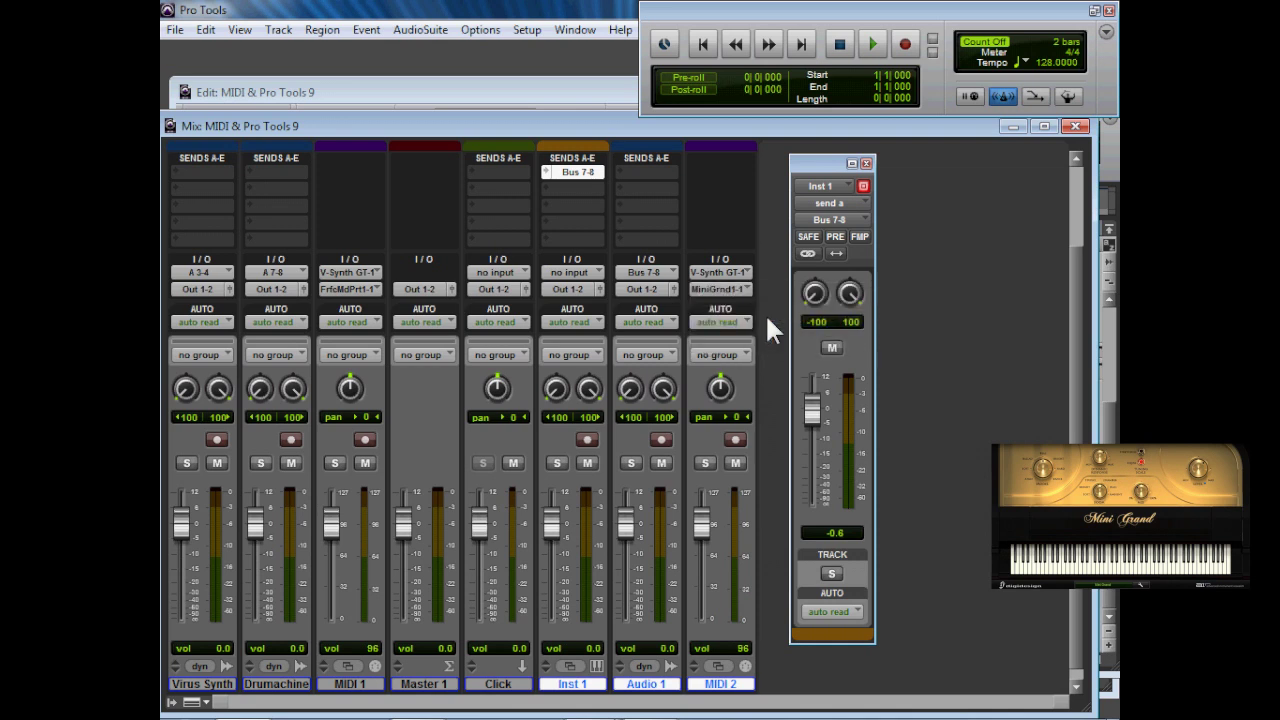
key("ctrl+space")
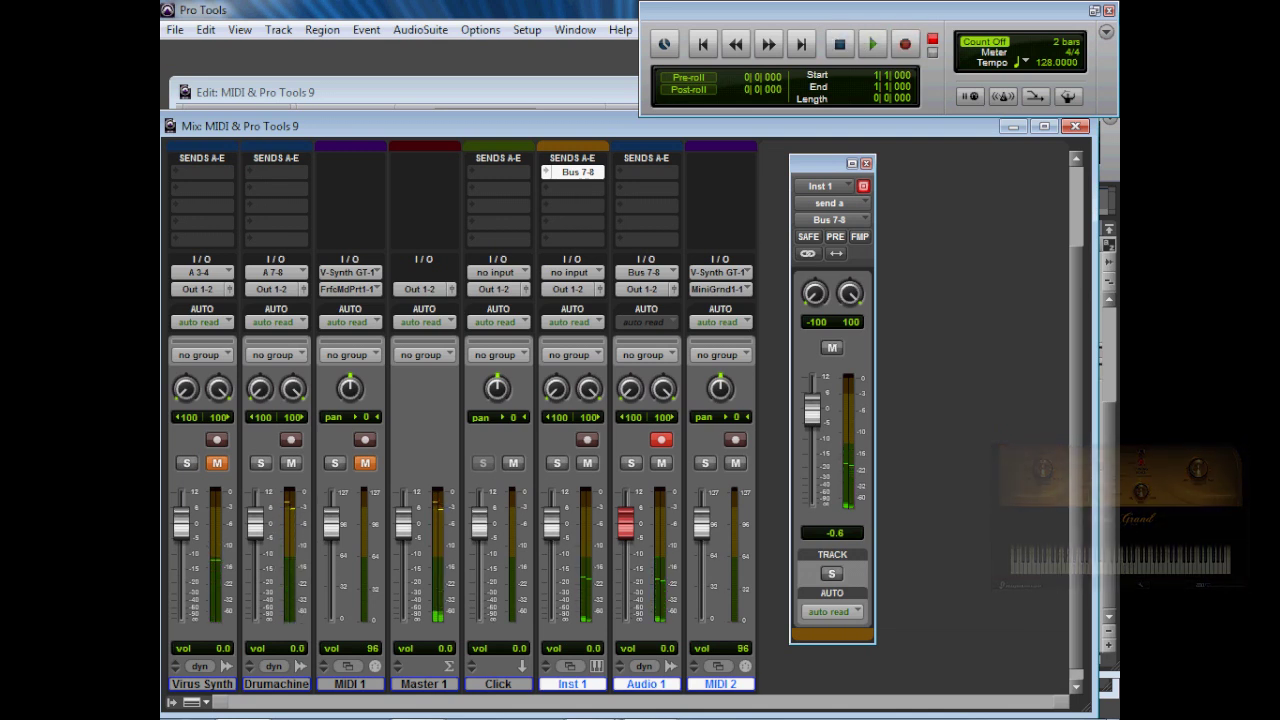
Step: Stop the Audio 1 recording and route MIDI 1's output to Mini Grand 1 channel 1
key("space")
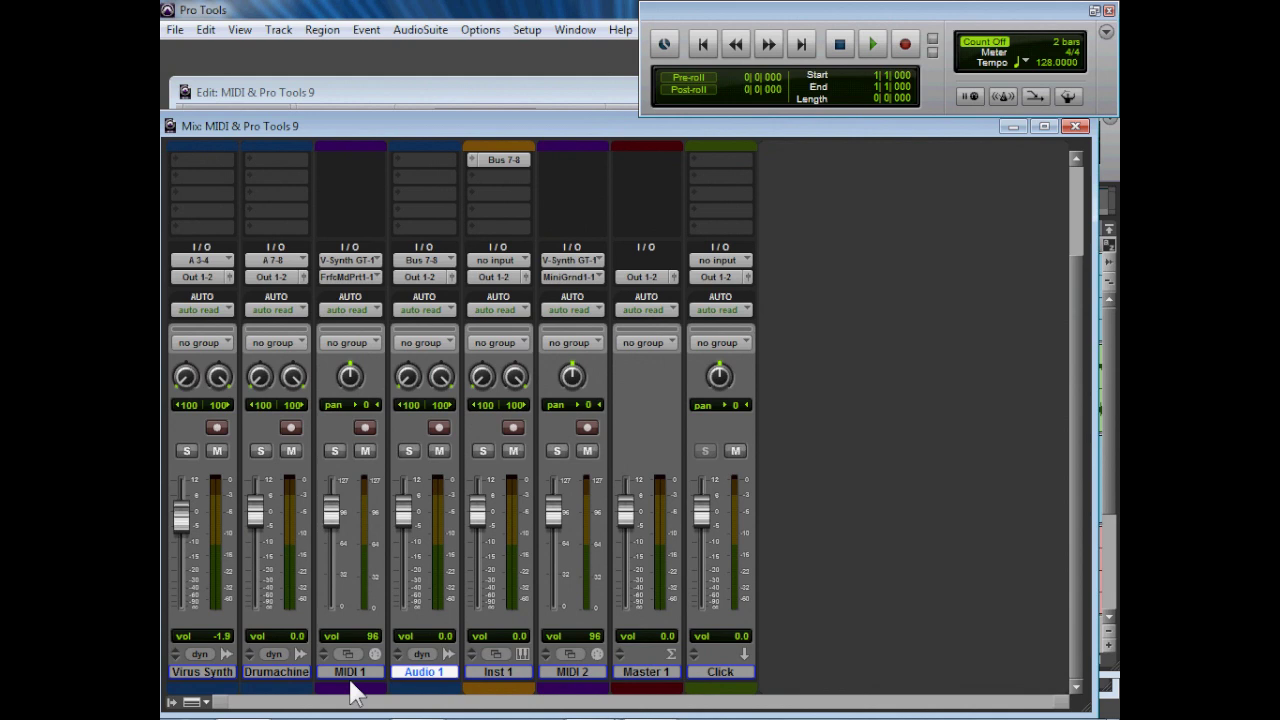
left_click(350, 684)
left_click(374, 277)
left_click(404, 304)
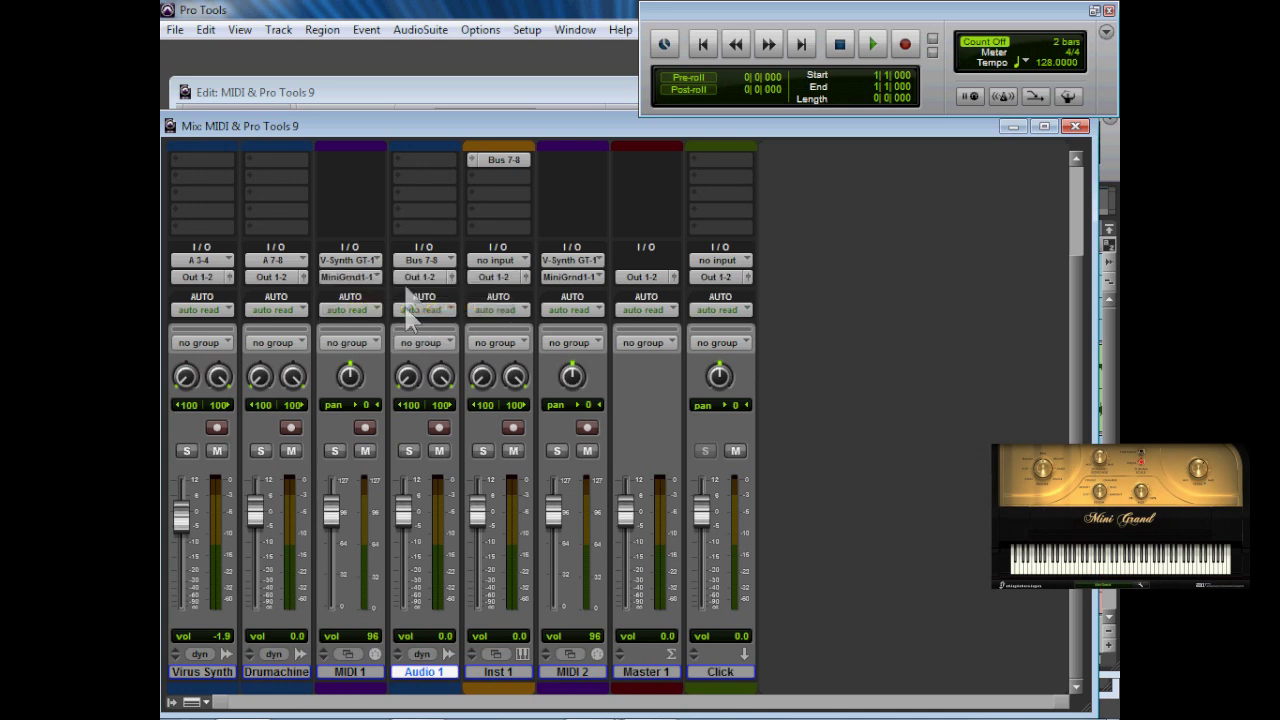
Step: Bring the Edit window forward to show the recorded Audio 1_07-01 region
left_click(470, 88)
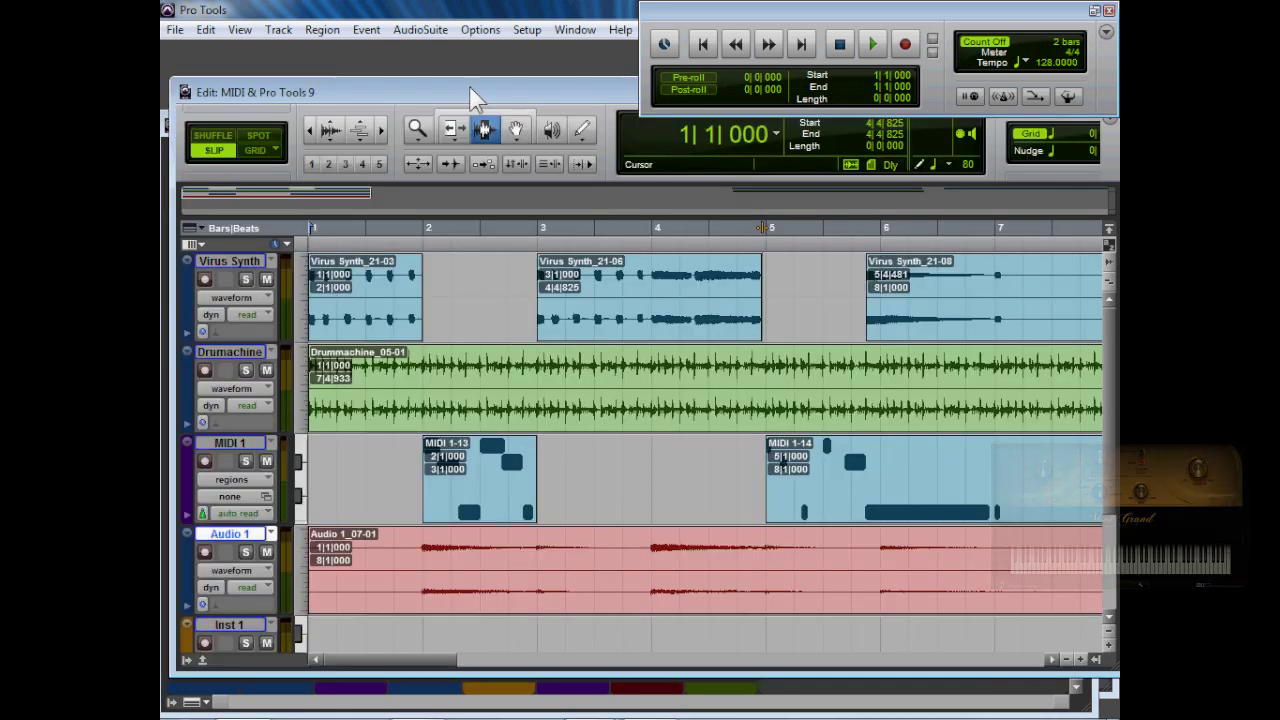